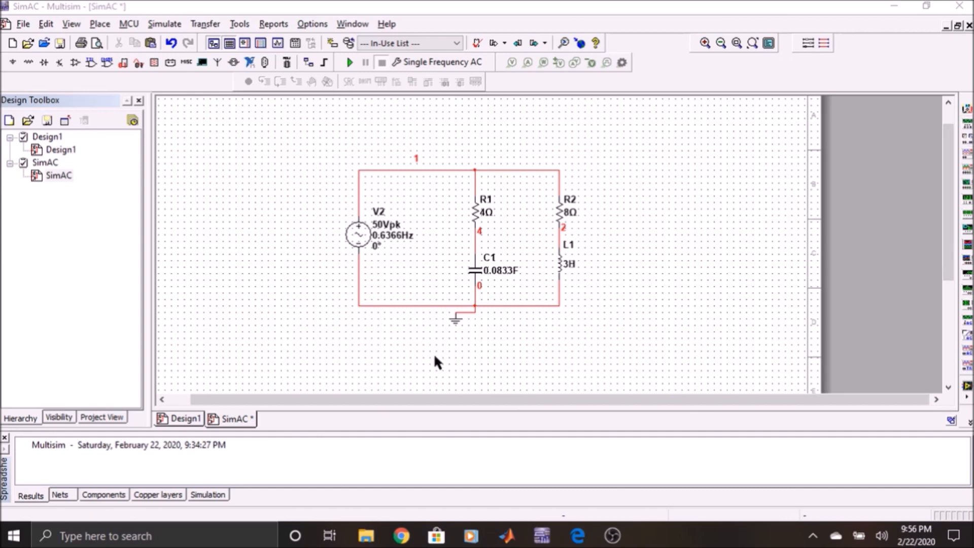
pyautogui.click(967, 109)
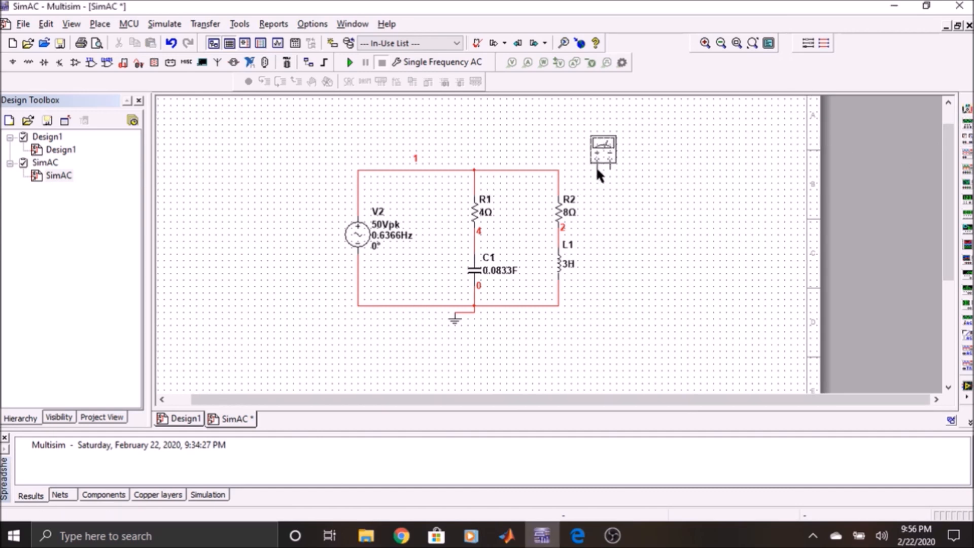
pyautogui.press('Escape')
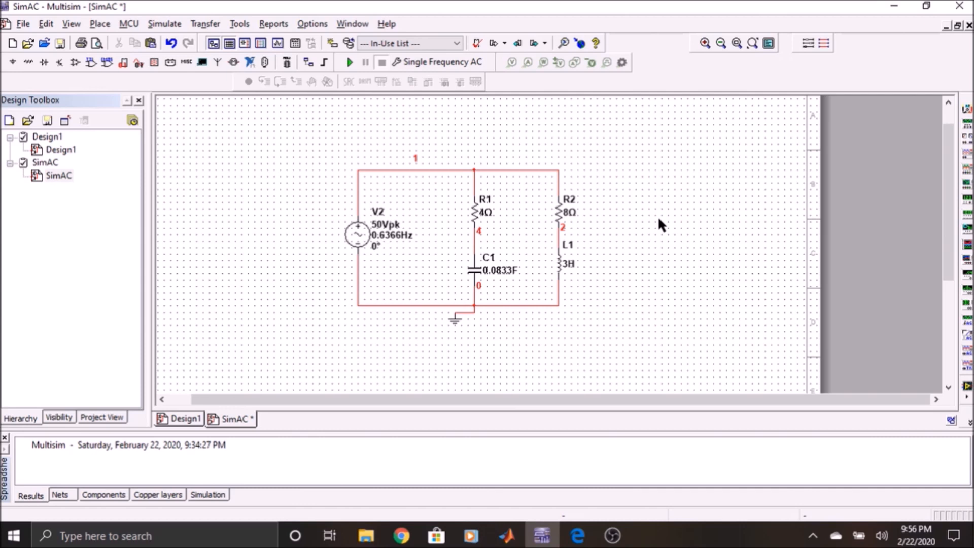
# Run the Single Frequency AC analysis at 0.6366 Hz and read the magnitudes and phases of the node voltages and resistor currents
pyautogui.click(429, 62)
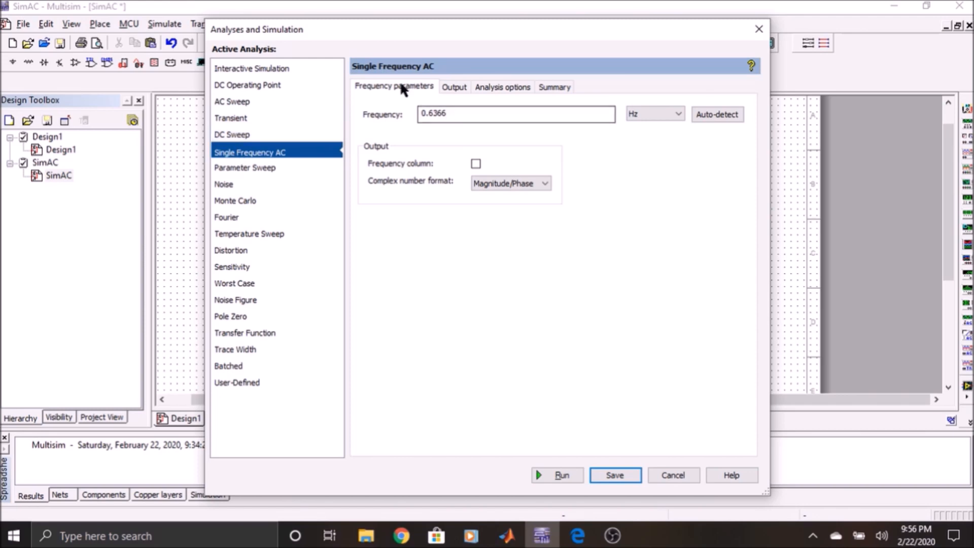
pyautogui.click(759, 31)
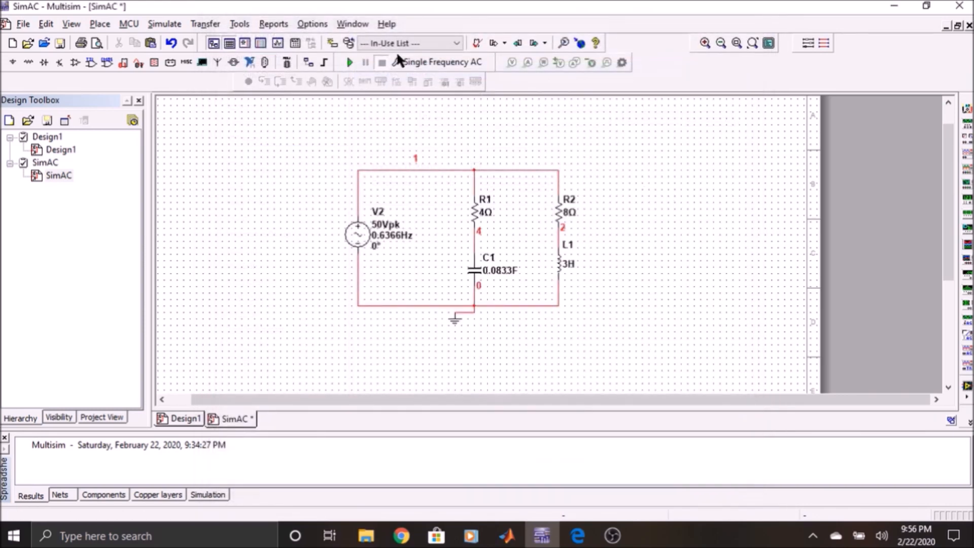
pyautogui.click(350, 62)
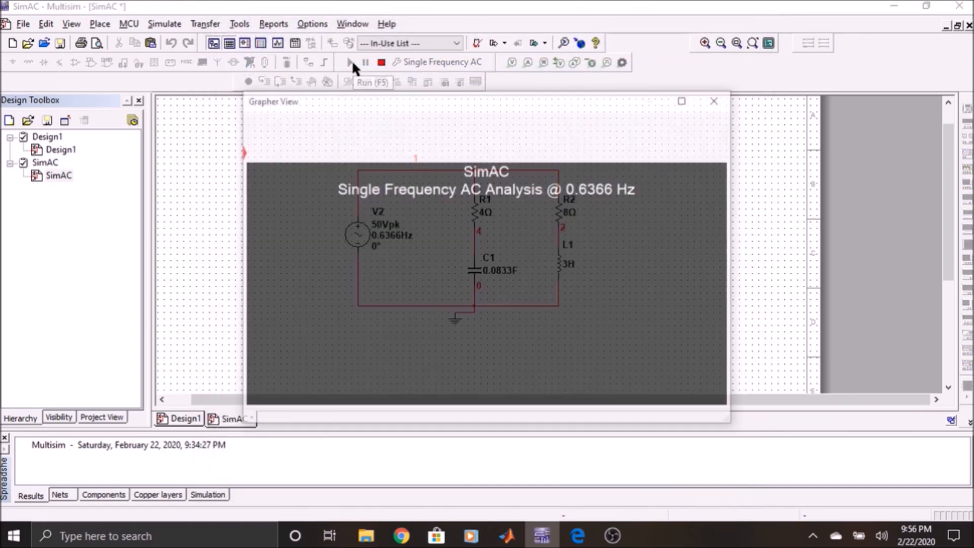
pyautogui.moveTo(458, 100); pyautogui.dragTo(464, 296)
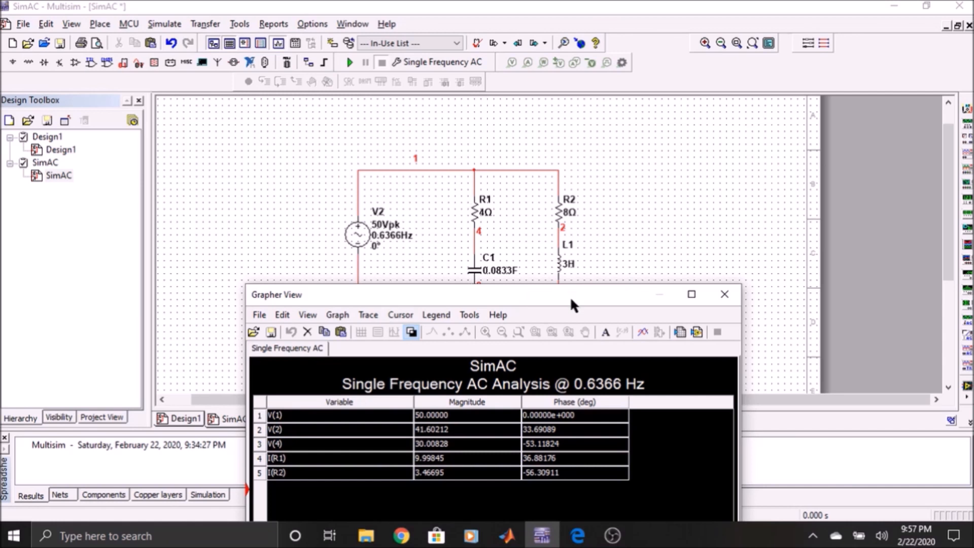
pyautogui.moveTo(574, 295)
pyautogui.mouseDown()
pyautogui.moveTo(573, 311)
pyautogui.moveTo(573, 299)
pyautogui.mouseUp()
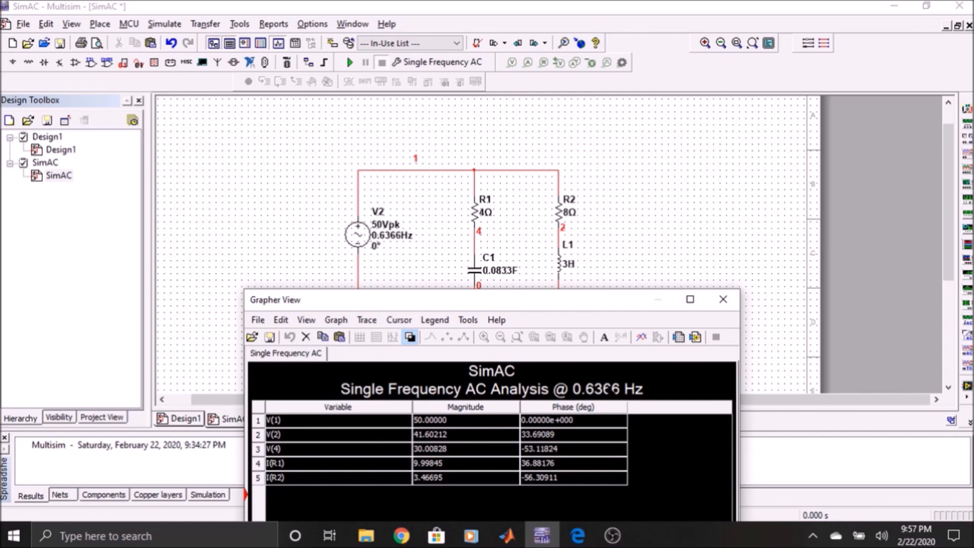
pyautogui.click(735, 295)
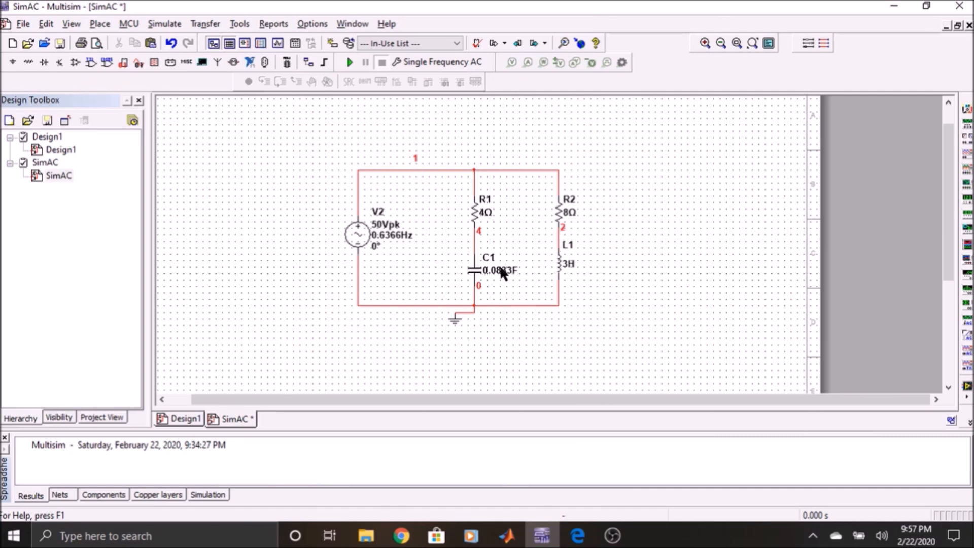
# Set the AC analysis magnitude of voltage source V2 to 50 V
pyautogui.doubleClick(364, 235)
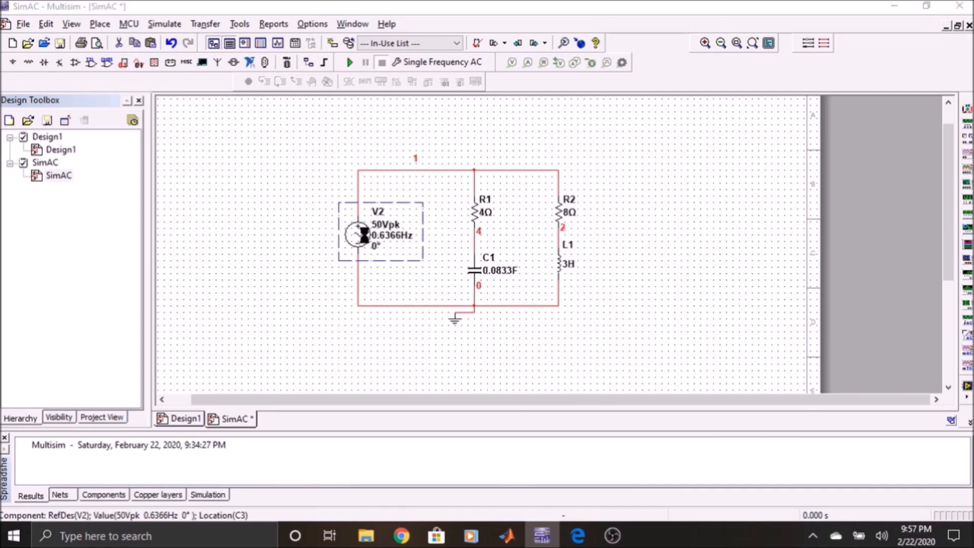
pyautogui.moveTo(561, 92); pyautogui.dragTo(783, 55)
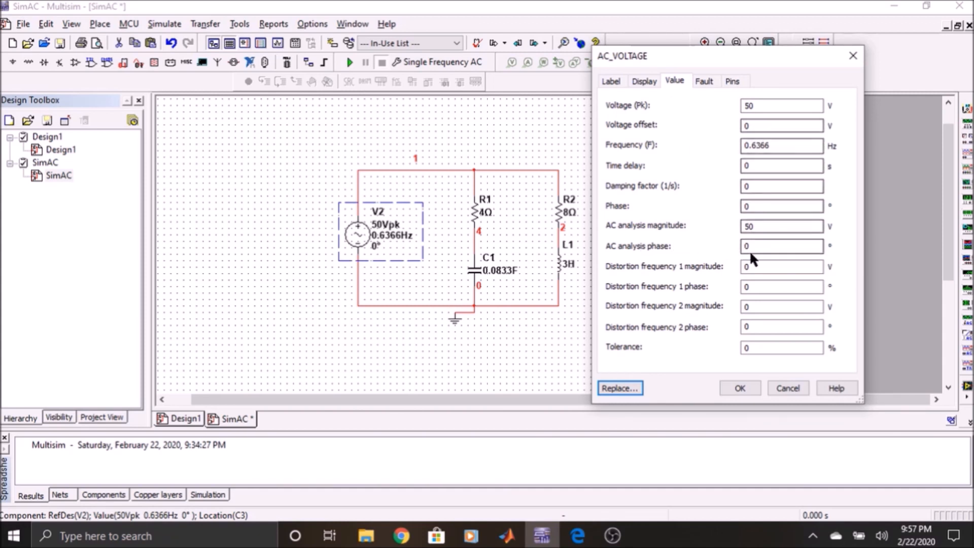
pyautogui.doubleClick(767, 228)
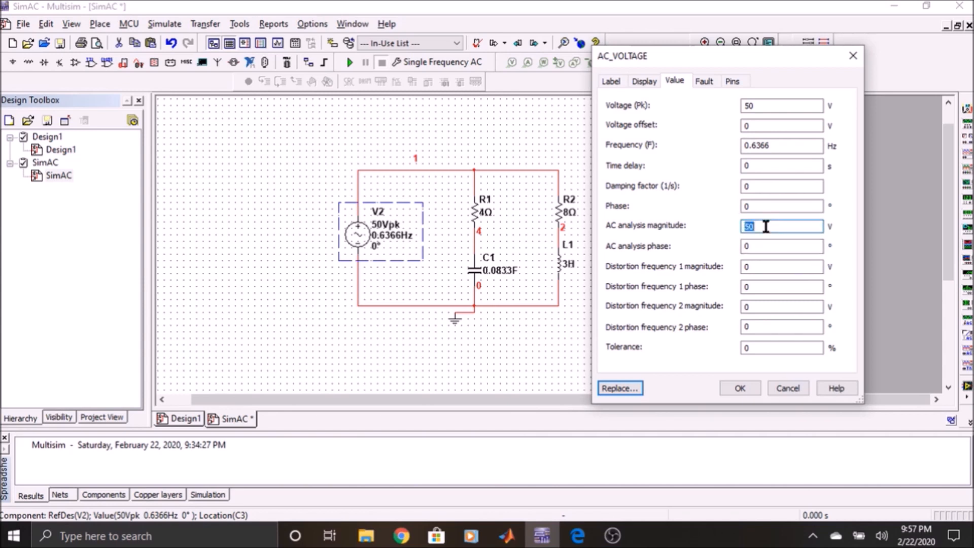
pyautogui.write('1')
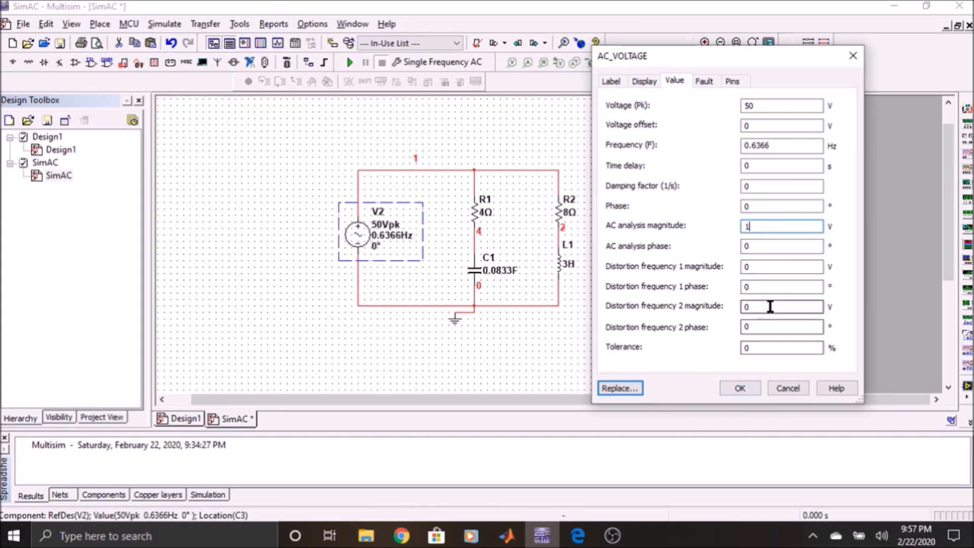
pyautogui.press('BackSpace')
pyautogui.click(733, 387)
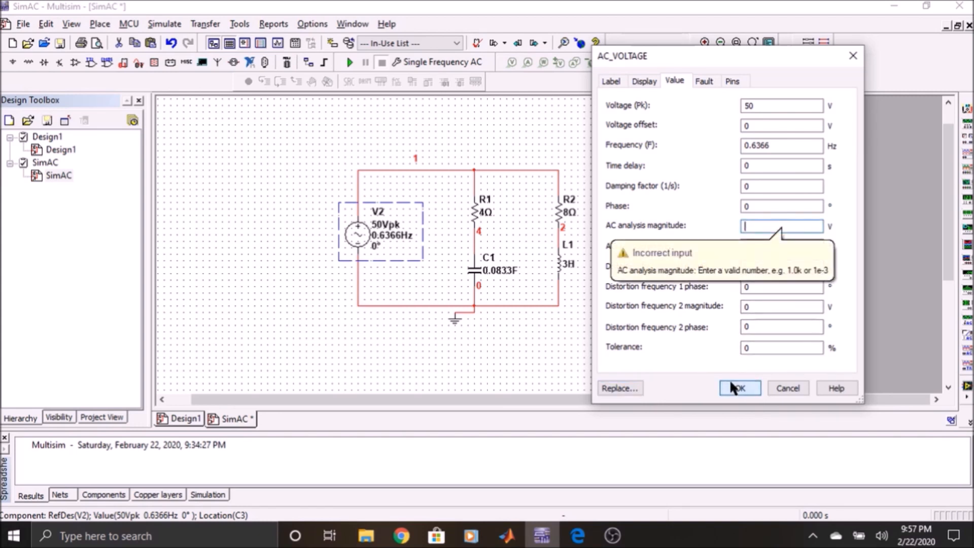
pyautogui.click(764, 225)
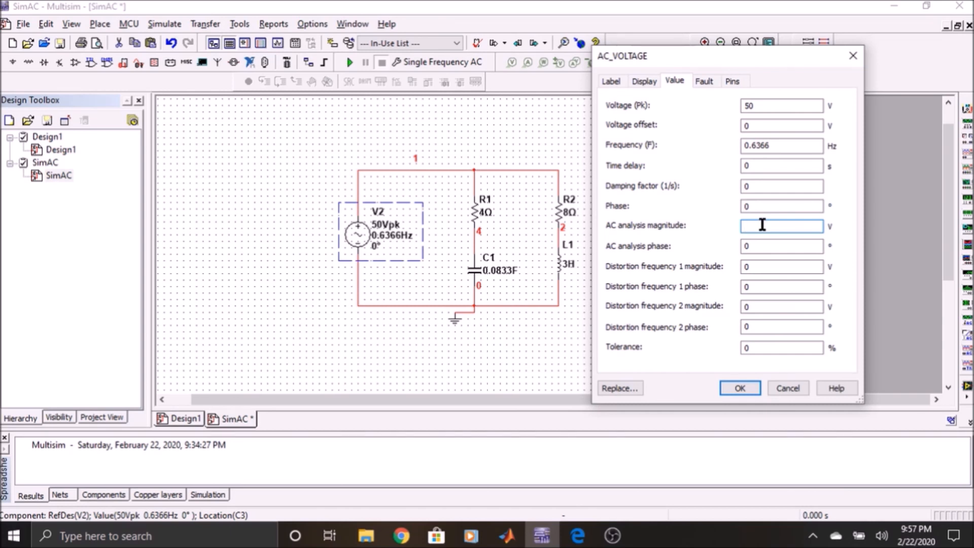
pyautogui.write('0')
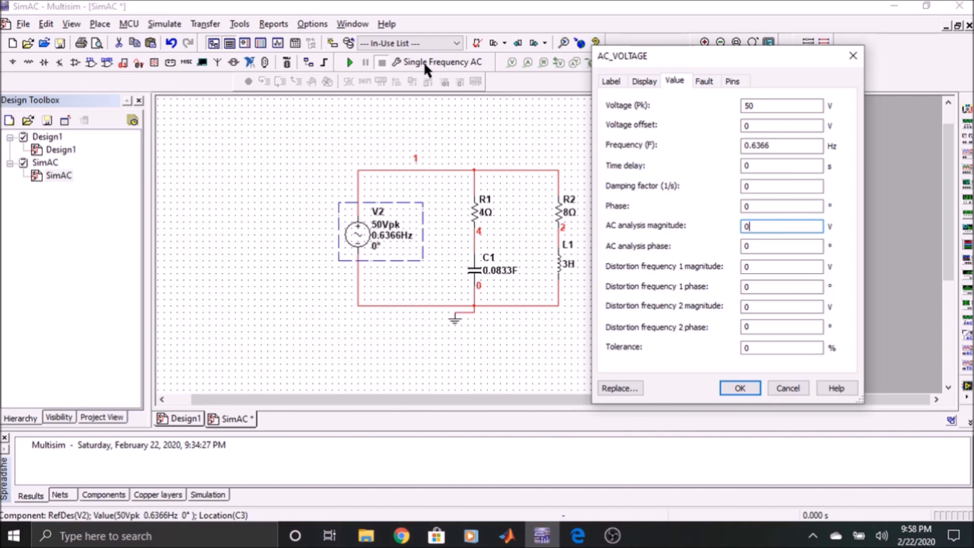
pyautogui.press('BackSpace')
pyautogui.write('50')
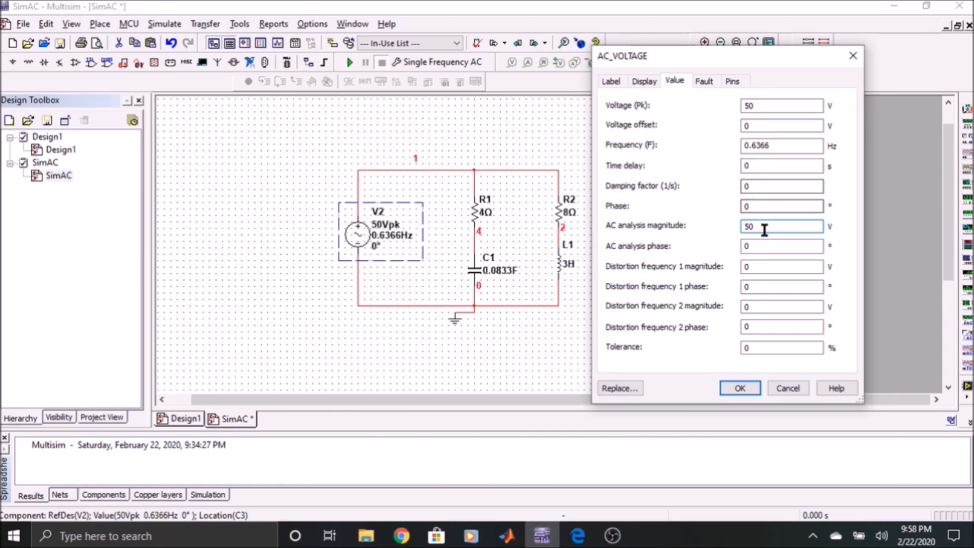
pyautogui.click(734, 388)
# Examine the Single Frequency AC analysis's frequency, unit, frequency column and complex number format settings
pyautogui.click(405, 59)
pyautogui.moveTo(471, 29); pyautogui.dragTo(536, 222)
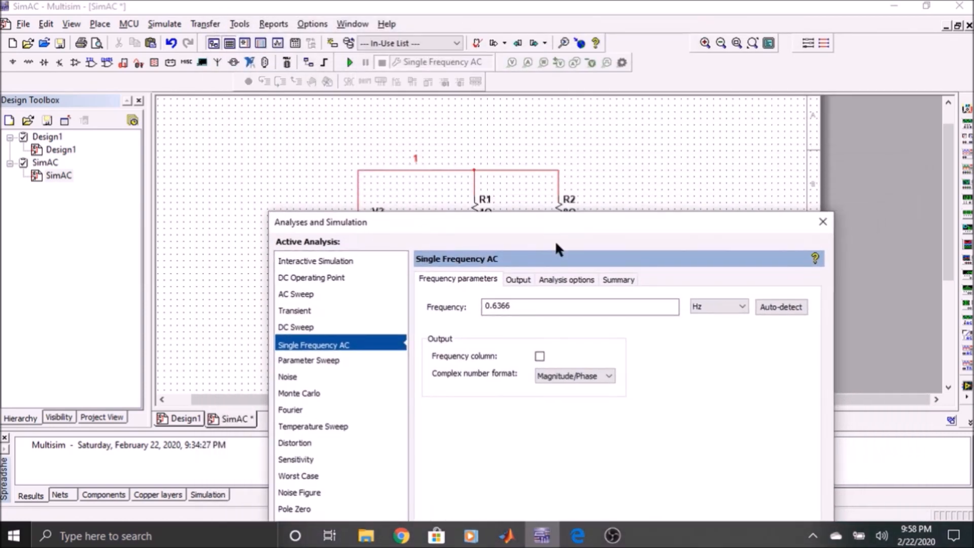
pyautogui.moveTo(703, 225); pyautogui.dragTo(674, 279)
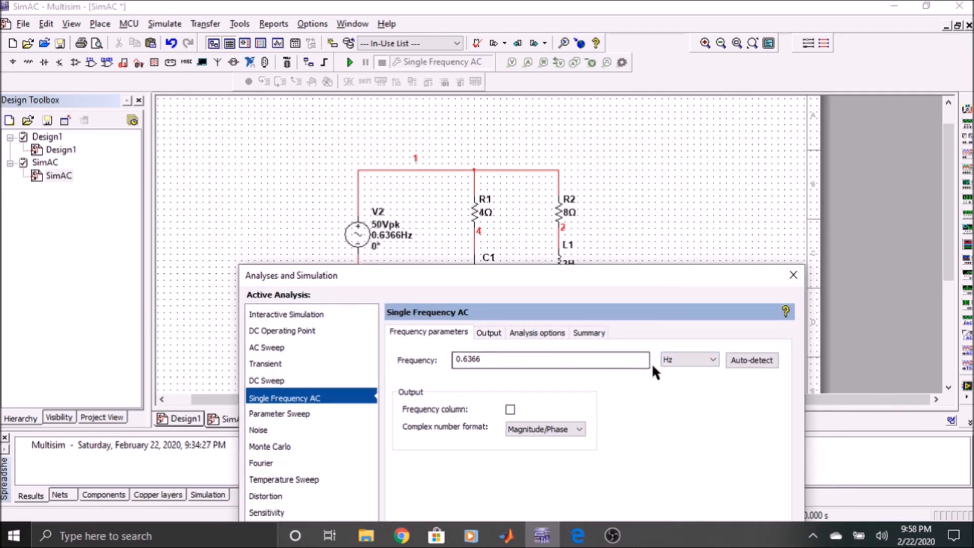
pyautogui.click(700, 361)
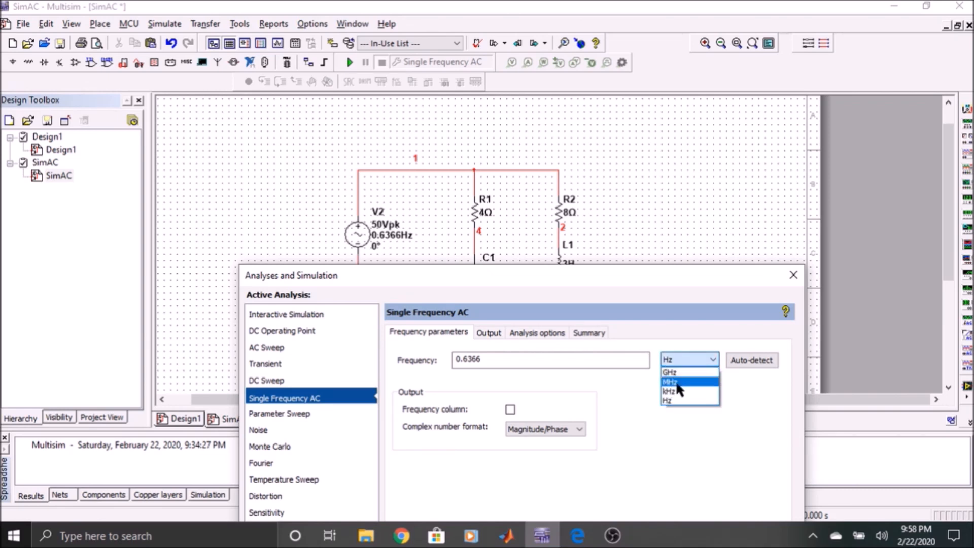
pyautogui.click(596, 373)
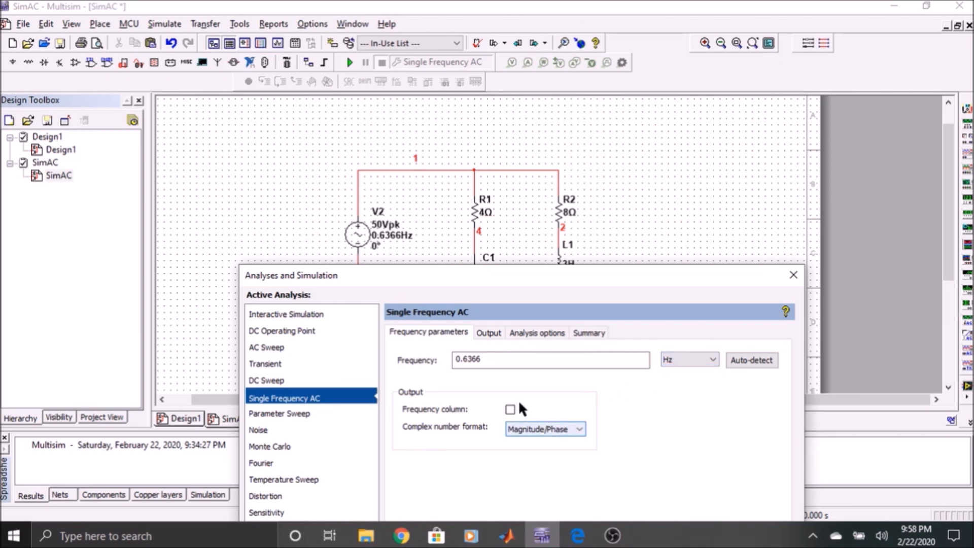
pyautogui.moveTo(574, 285); pyautogui.dragTo(539, 288)
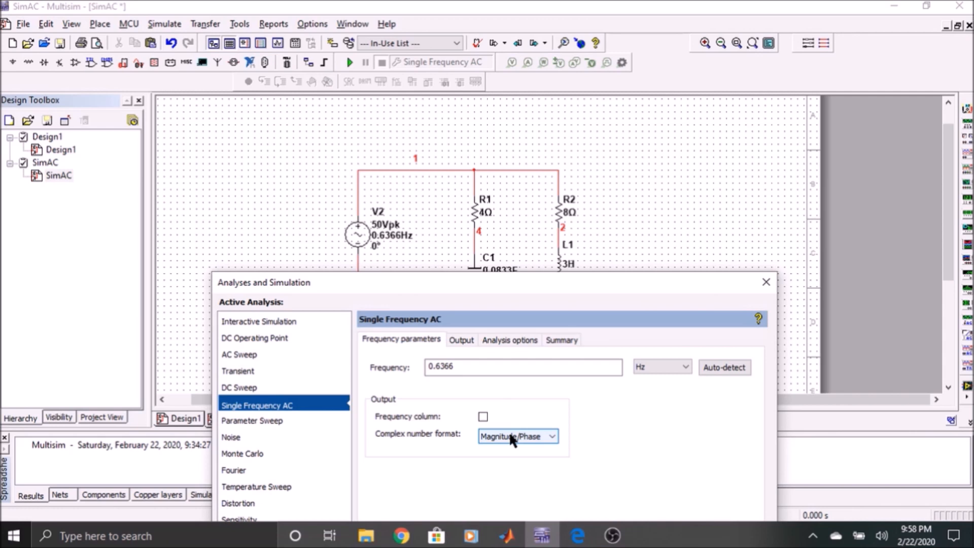
pyautogui.click(510, 431)
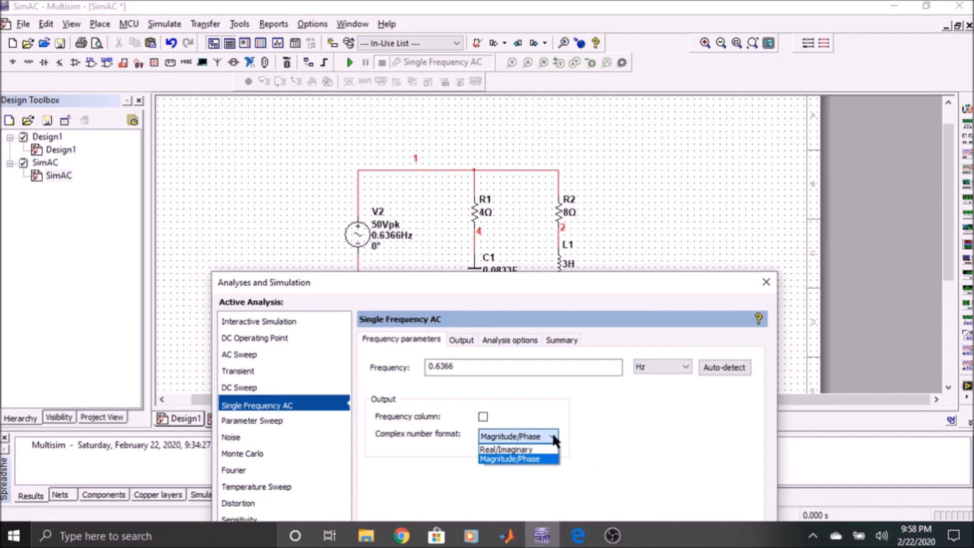
pyautogui.click(579, 435)
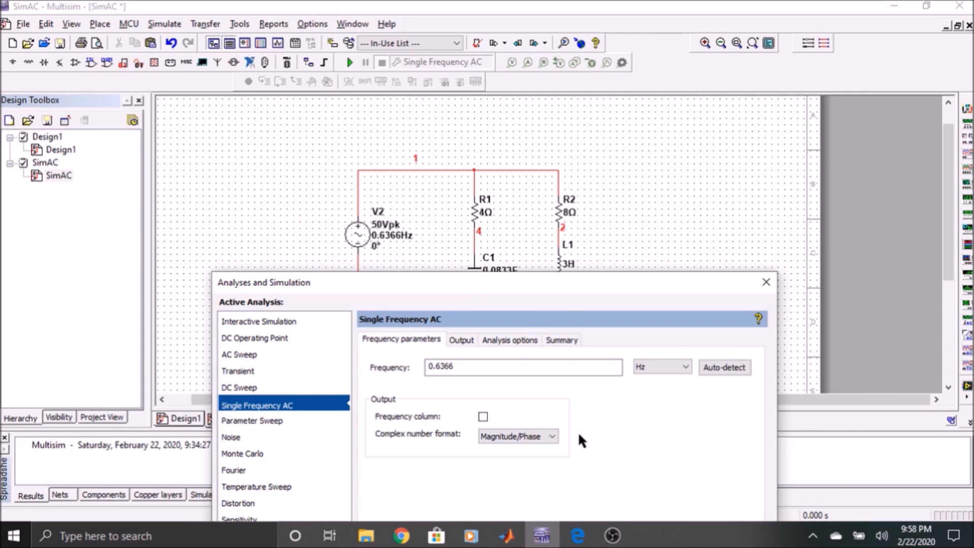
pyautogui.click(483, 417)
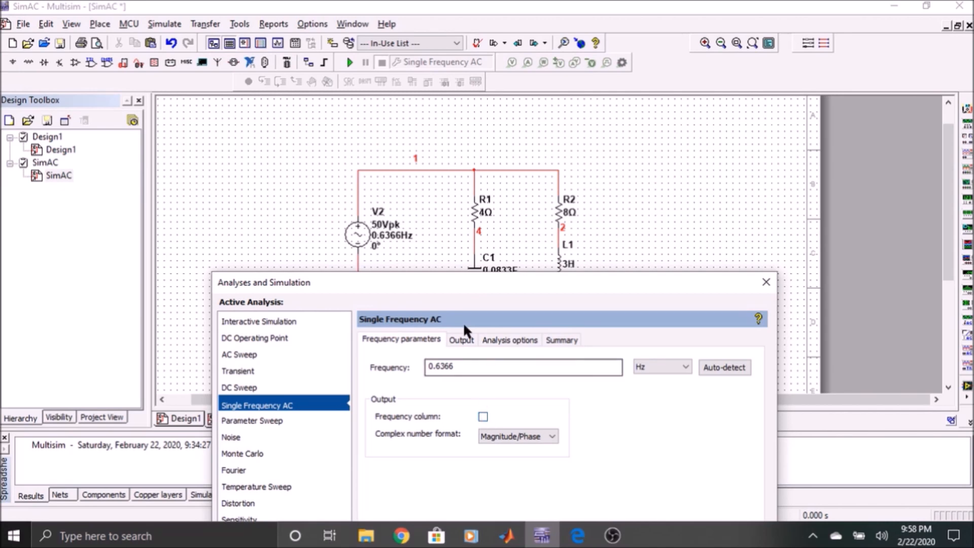
# Review the output variables selected for the Single Frequency AC analysis and rerun it to view the results
pyautogui.click(467, 336)
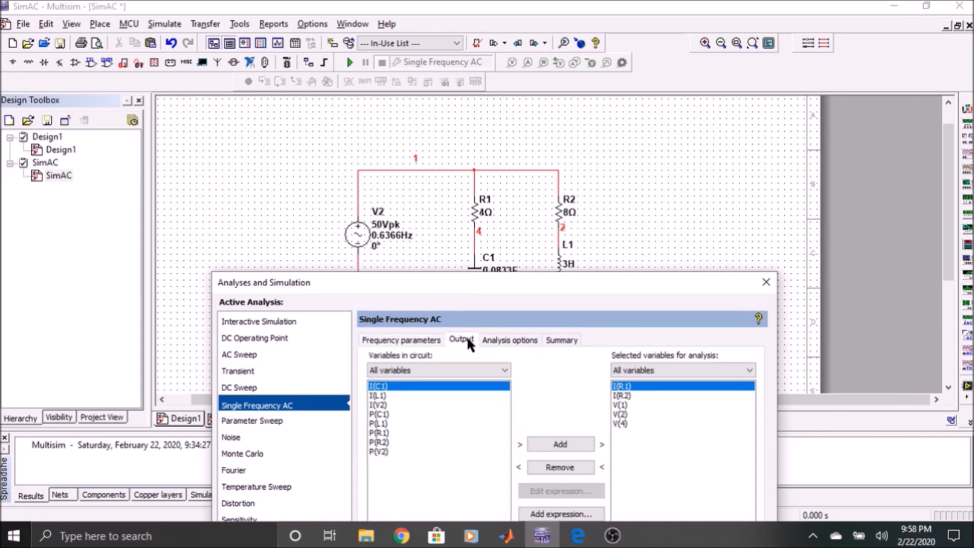
pyautogui.moveTo(543, 282); pyautogui.dragTo(530, 113)
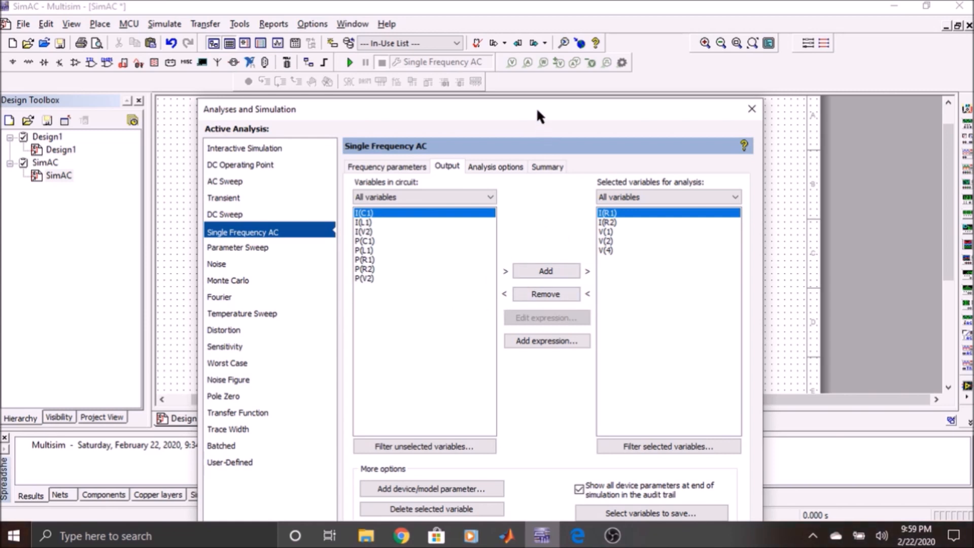
pyautogui.moveTo(537, 112); pyautogui.dragTo(535, 87)
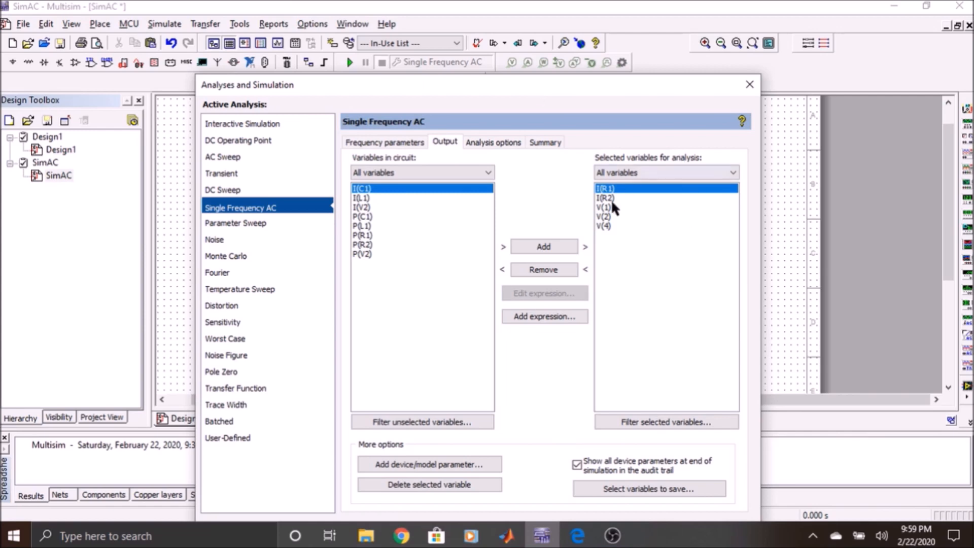
pyautogui.moveTo(637, 87); pyautogui.dragTo(634, 42)
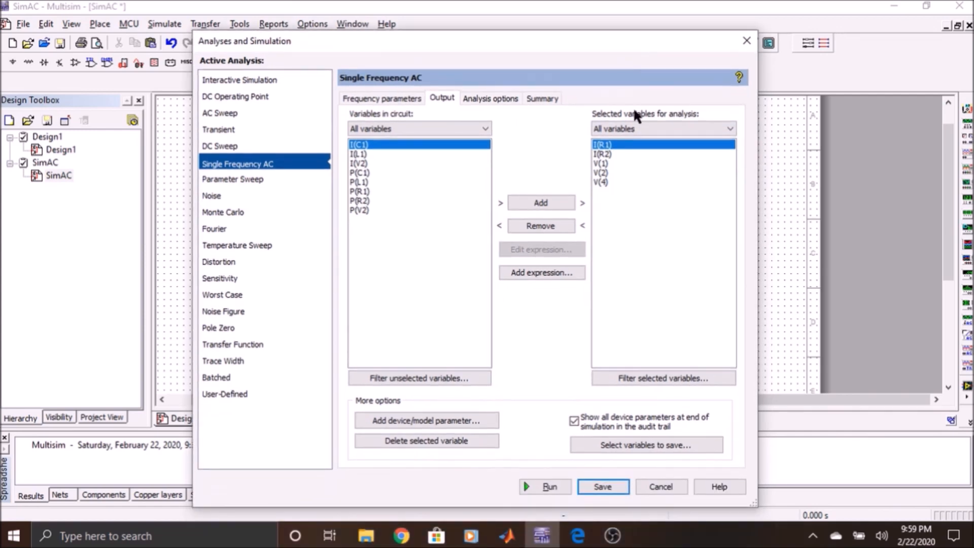
pyautogui.click(550, 487)
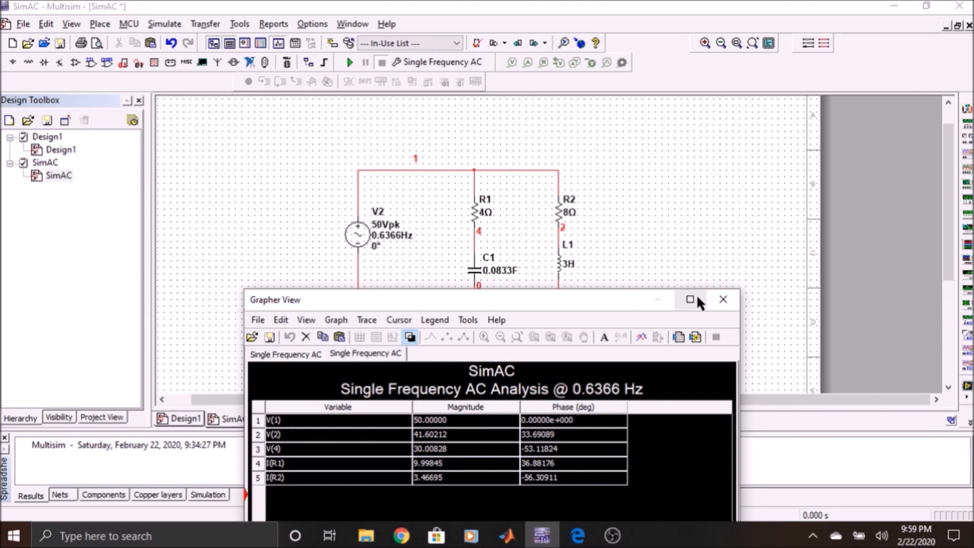
pyautogui.click(723, 299)
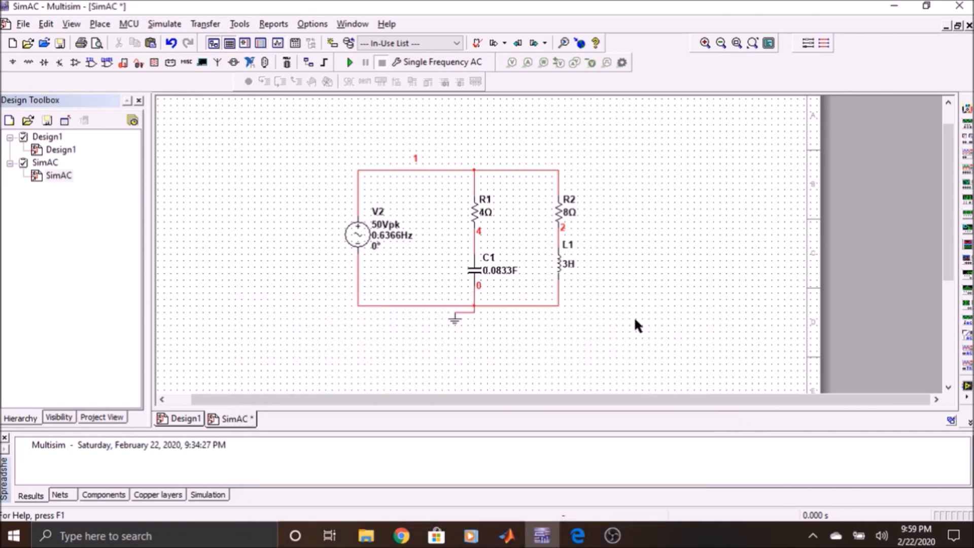
# Move the whole circuit to the left side of the sheet and paste a copy of the 50 Vpk source to its right
pyautogui.hotkey('ctrl', 'a')
pyautogui.moveTo(358, 235); pyautogui.dragTo(196, 234)
pyautogui.click(241, 264)
pyautogui.hotkey('ctrl', 'v')
pyautogui.click(493, 236)
pyautogui.moveTo(494, 235); pyautogui.dragTo(487, 248)
pyautogui.click(582, 268)
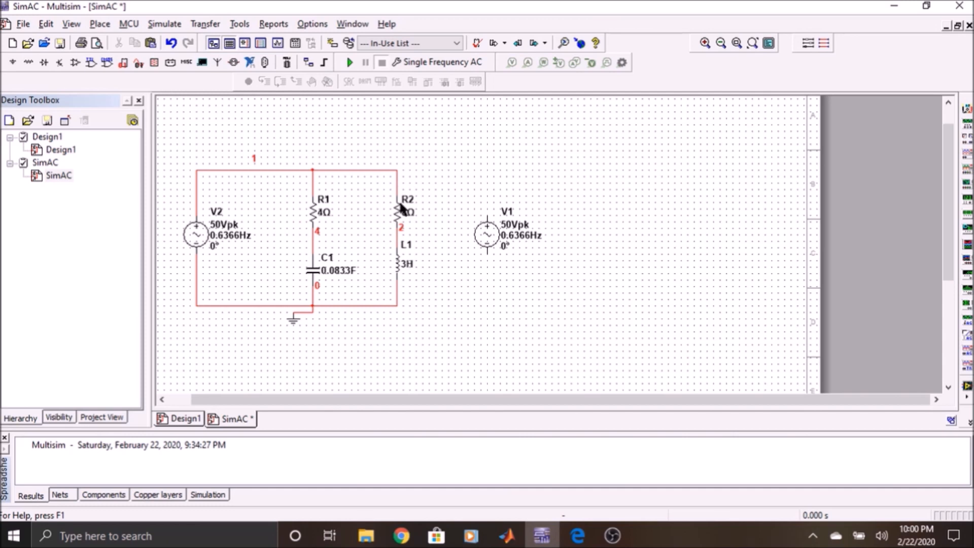
# Place an A+jB_BLOCK from the Basic group's Z_LOAD family to the right of source V1
pyautogui.click(26, 61)
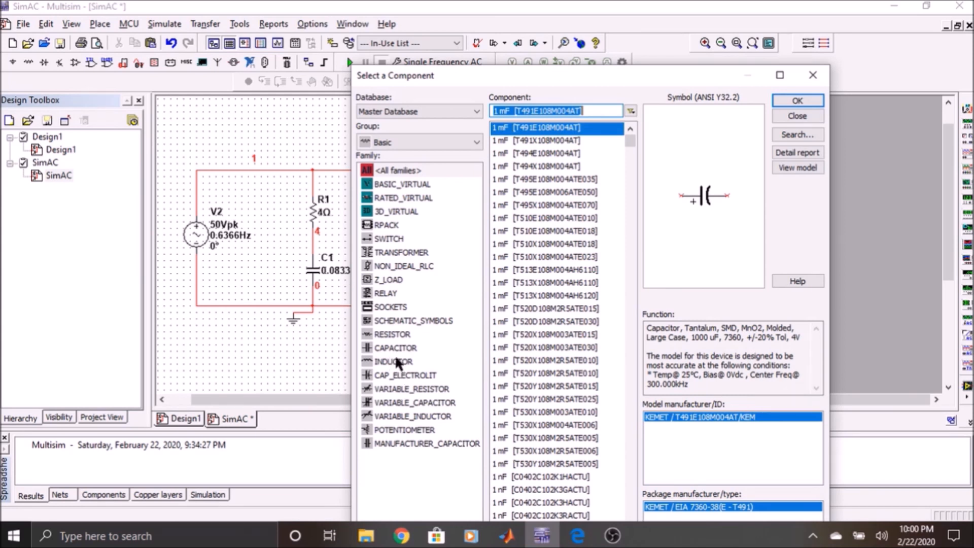
pyautogui.click(391, 281)
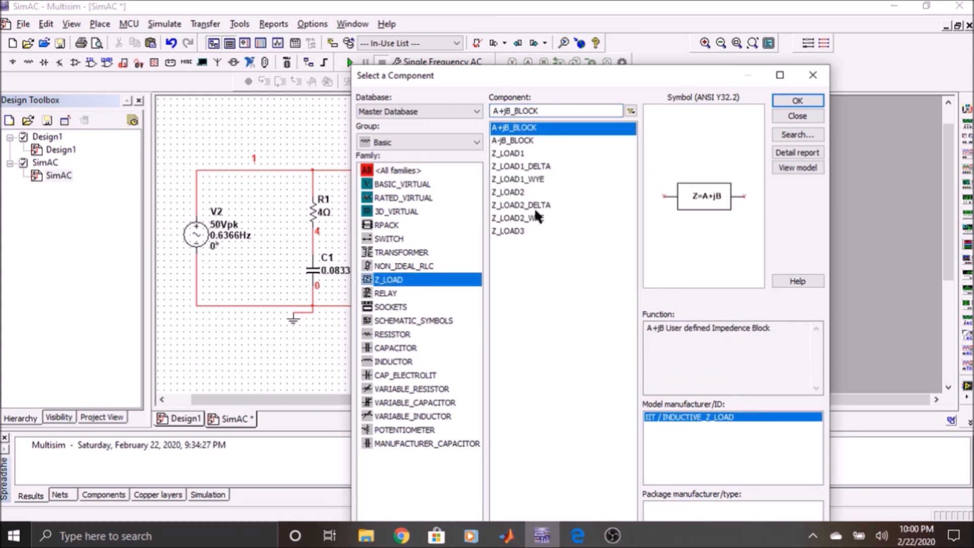
pyautogui.moveTo(598, 70); pyautogui.dragTo(674, 39)
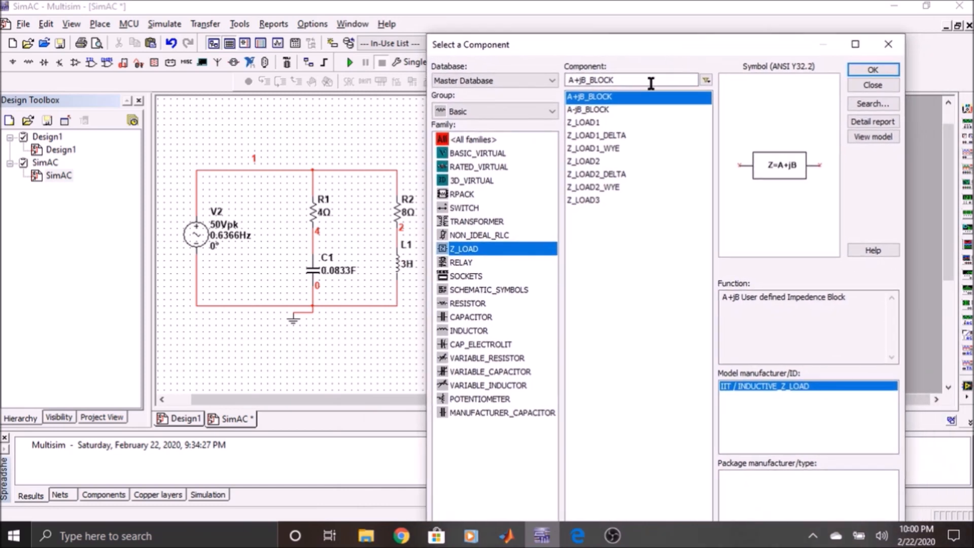
pyautogui.click(589, 108)
pyautogui.click(596, 98)
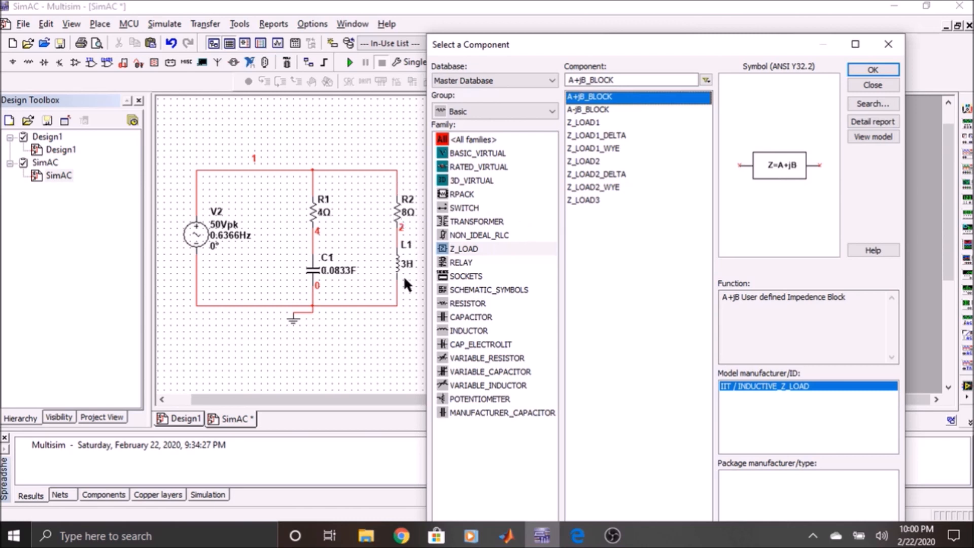
# Place an A-jB_BLOCK from the Z_LOAD family between source V1 and block Z1
pyautogui.click(587, 110)
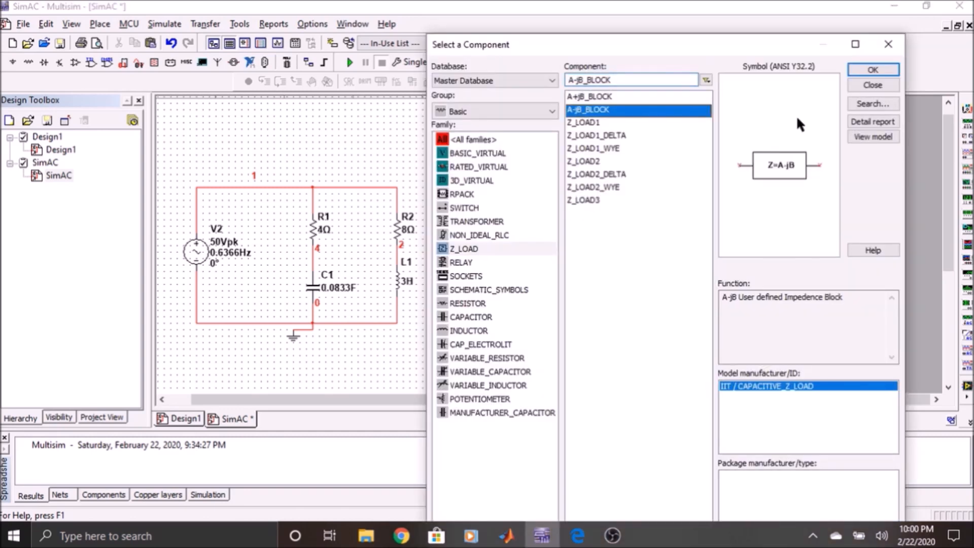
pyautogui.click(873, 69)
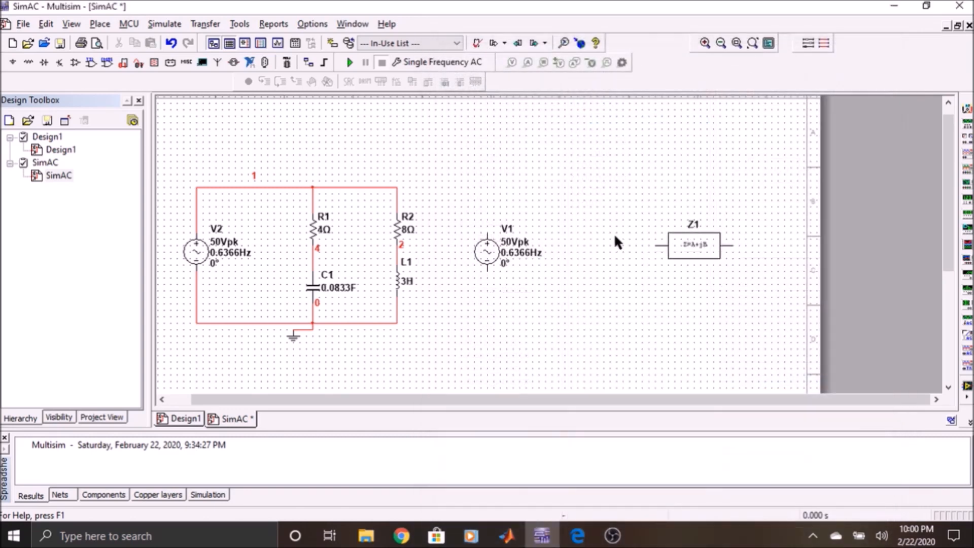
pyautogui.click(562, 240)
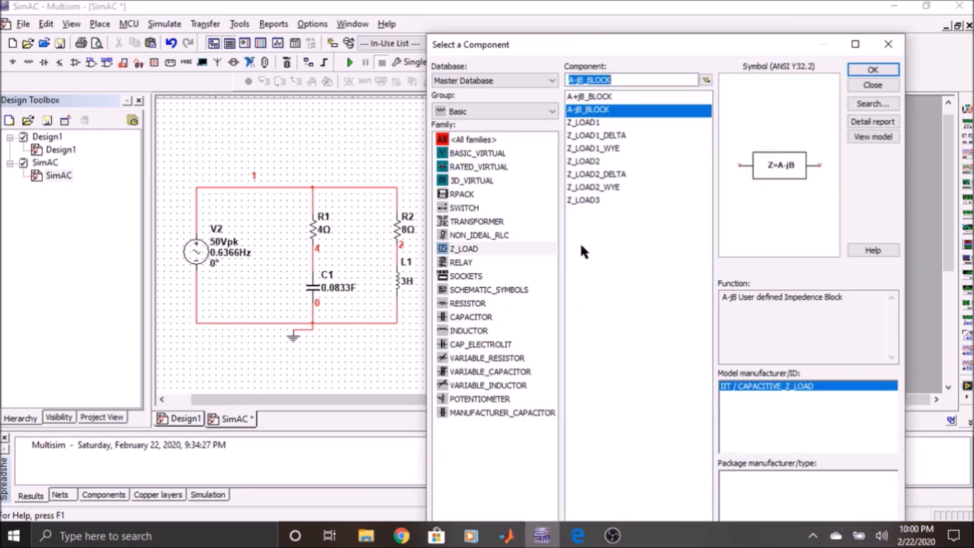
pyautogui.click(888, 48)
# Rotate impedance blocks Z2 and Z1 by 90 degrees so both stand vertically
pyautogui.click(608, 243)
pyautogui.hotkey('ctrl', 'r')
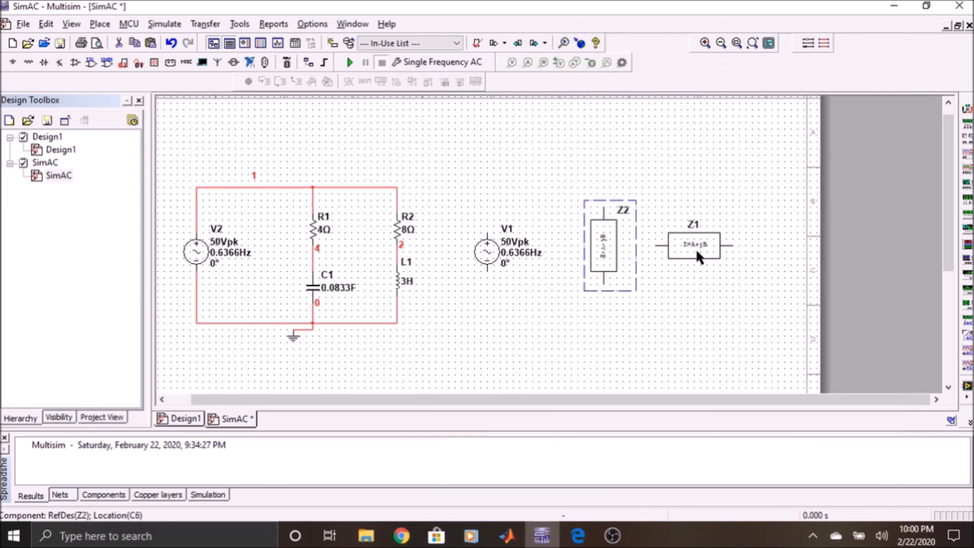
pyautogui.click(694, 246)
pyautogui.hotkey('ctrl', 'r')
# Wire source V1 and blocks Z2 and Z1 in parallel through shared upper and lower wires
pyautogui.click(487, 236)
pyautogui.click(695, 208)
pyautogui.click(488, 270)
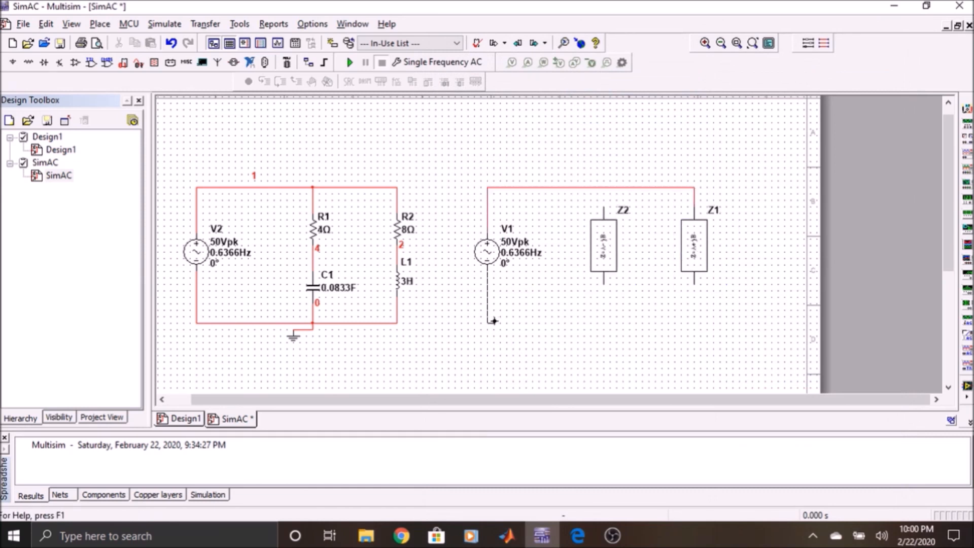
pyautogui.click(694, 282)
pyautogui.click(604, 283)
pyautogui.click(604, 323)
pyautogui.click(604, 208)
pyautogui.click(604, 188)
# Center Z2 and Z1 vertically in their branches and connect a ground to the lower wire beneath Z2
pyautogui.moveTo(604, 243); pyautogui.dragTo(604, 261)
pyautogui.click(605, 333)
pyautogui.moveTo(695, 242); pyautogui.dragTo(691, 253)
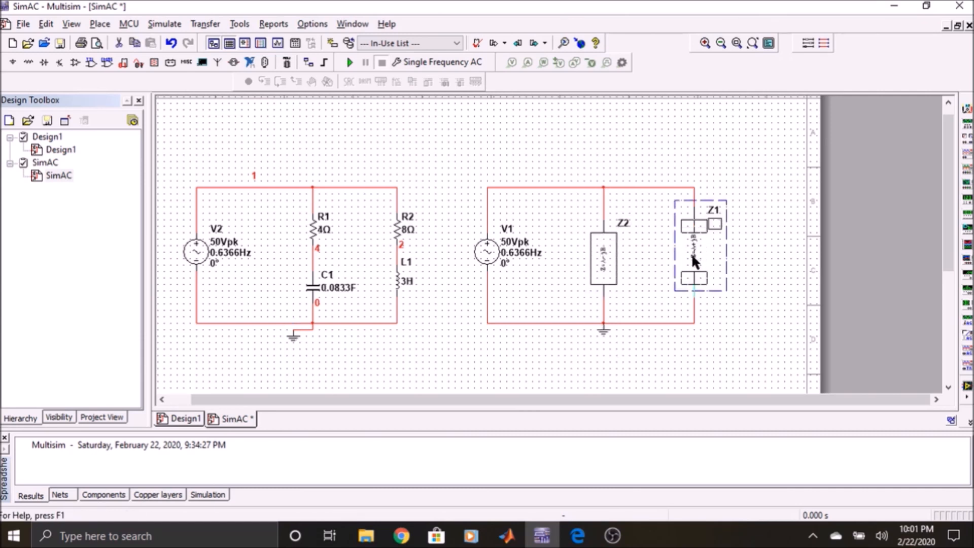
pyautogui.click(750, 274)
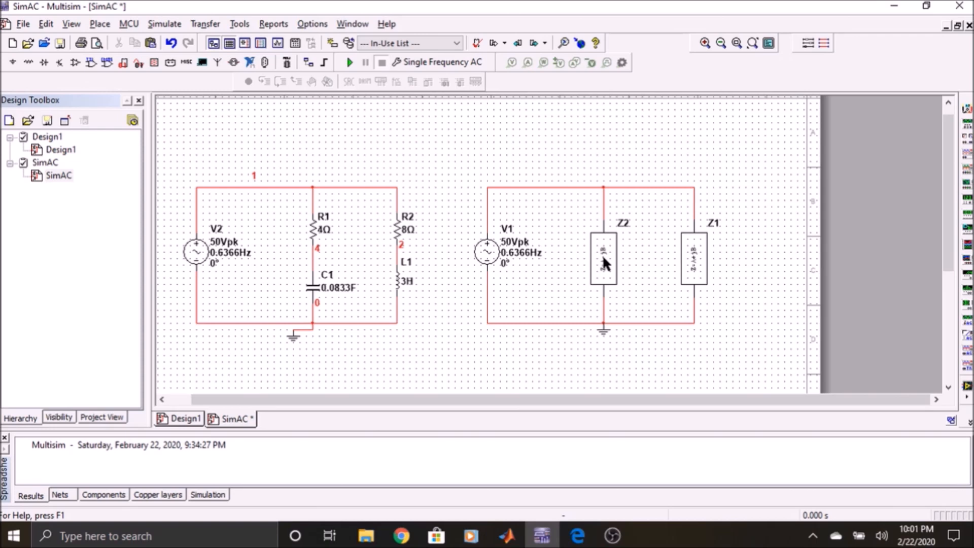
# Set block Z2 to 4 Ω resistance, 3 Ω net reactance and the source's operating frequency of 0.6366 Hz
pyautogui.doubleClick(604, 267)
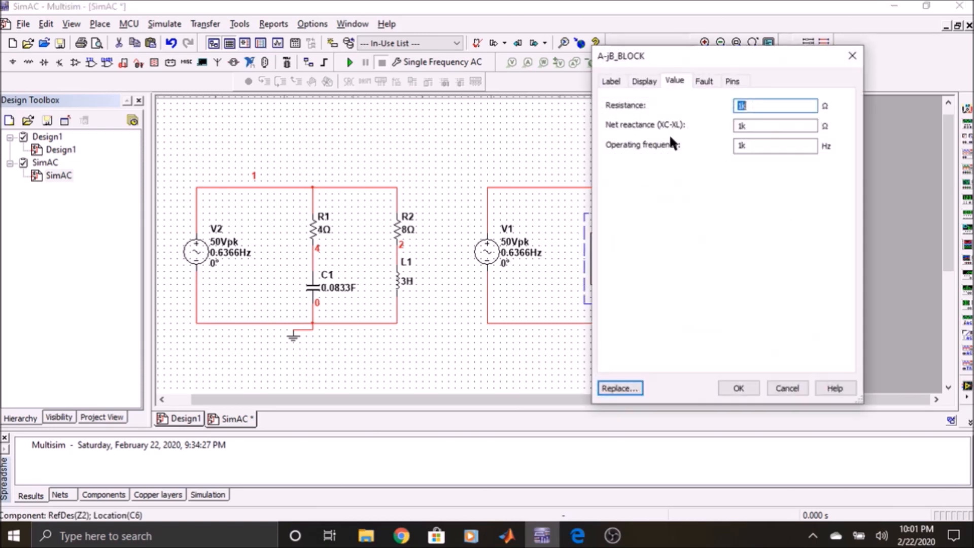
pyautogui.moveTo(750, 56); pyautogui.dragTo(750, 71)
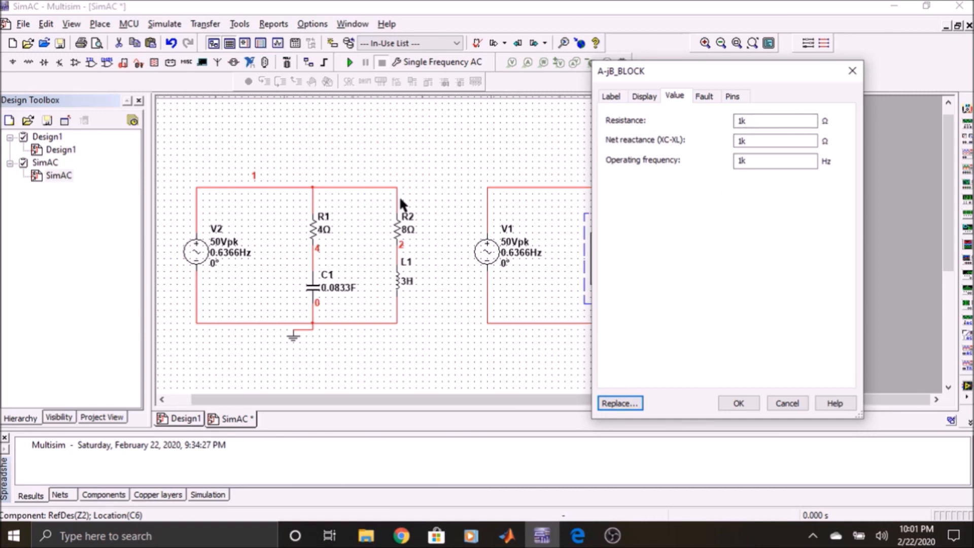
pyautogui.doubleClick(759, 120)
pyautogui.write('4')
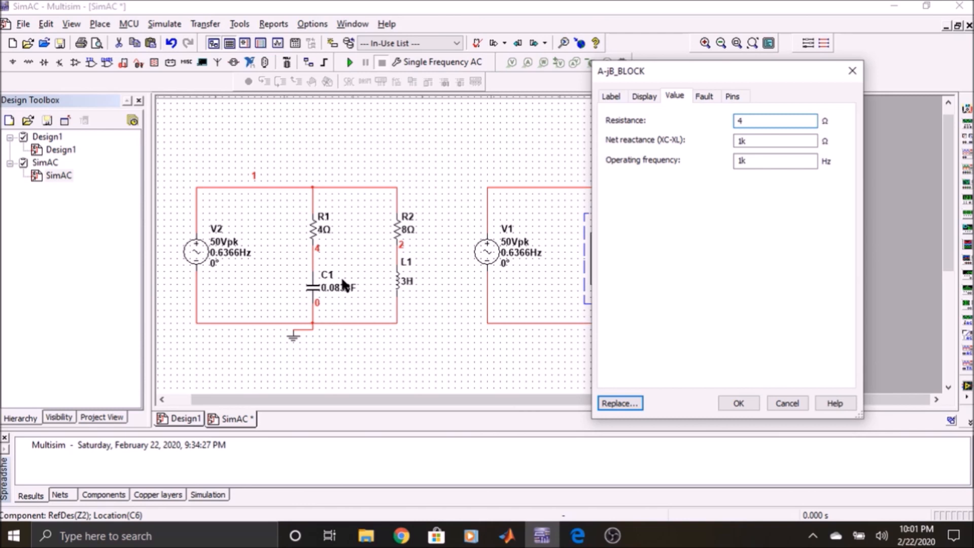
pyautogui.click(785, 140)
pyautogui.doubleClick(785, 142)
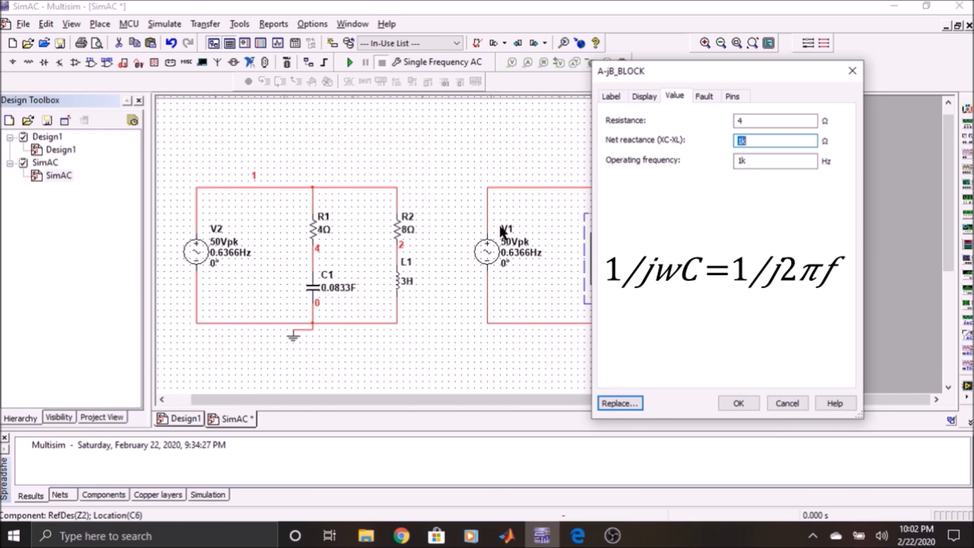
pyautogui.write('3')
pyautogui.doubleClick(766, 161)
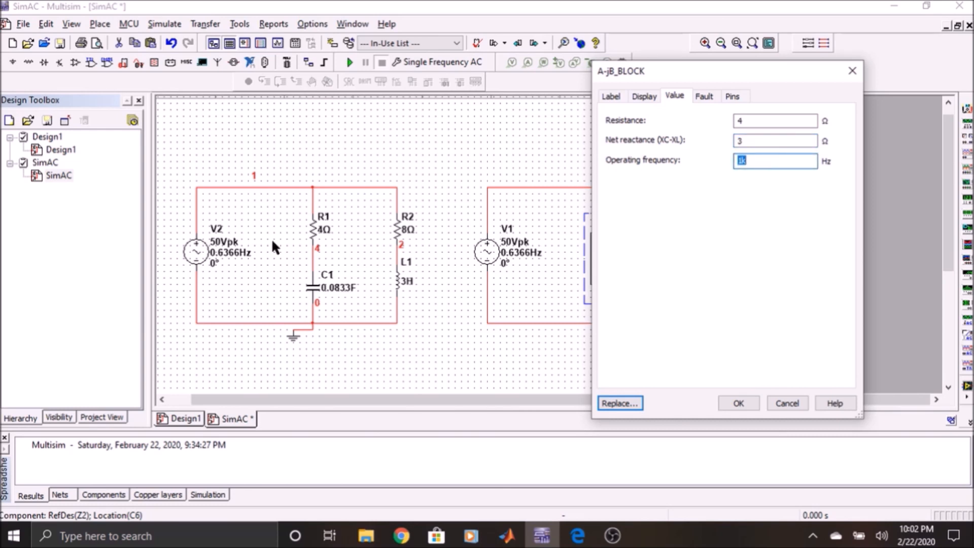
pyautogui.press('Return')
# Set block Z1 to 8 Ω resistance, 12 Ω net reactance and 0.6366 Hz operating frequency
pyautogui.doubleClick(696, 243)
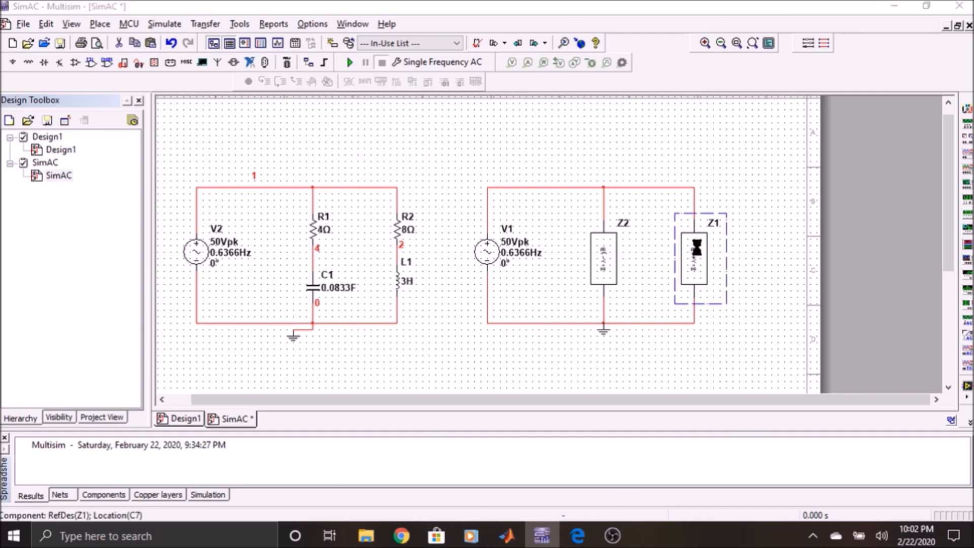
pyautogui.moveTo(747, 65); pyautogui.dragTo(797, 56)
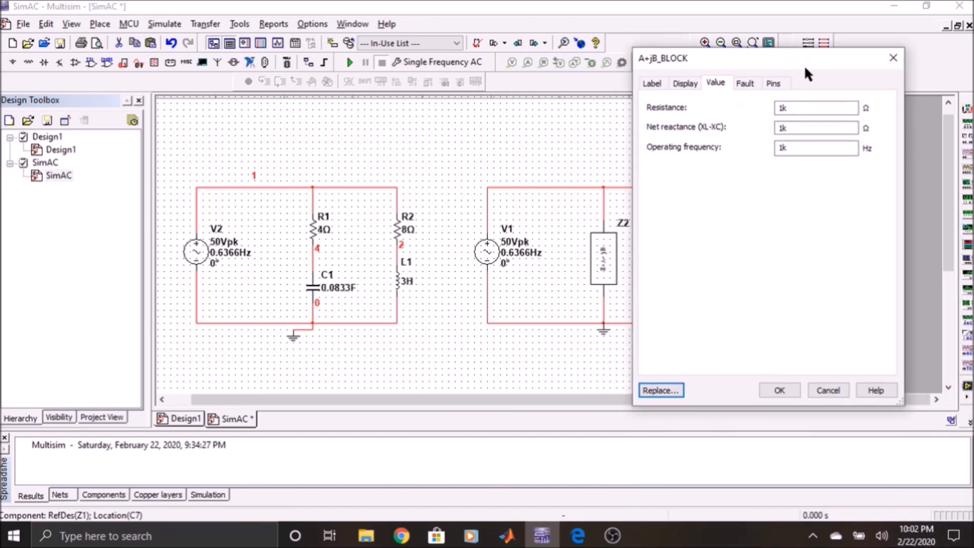
pyautogui.doubleClick(809, 109)
pyautogui.write('8')
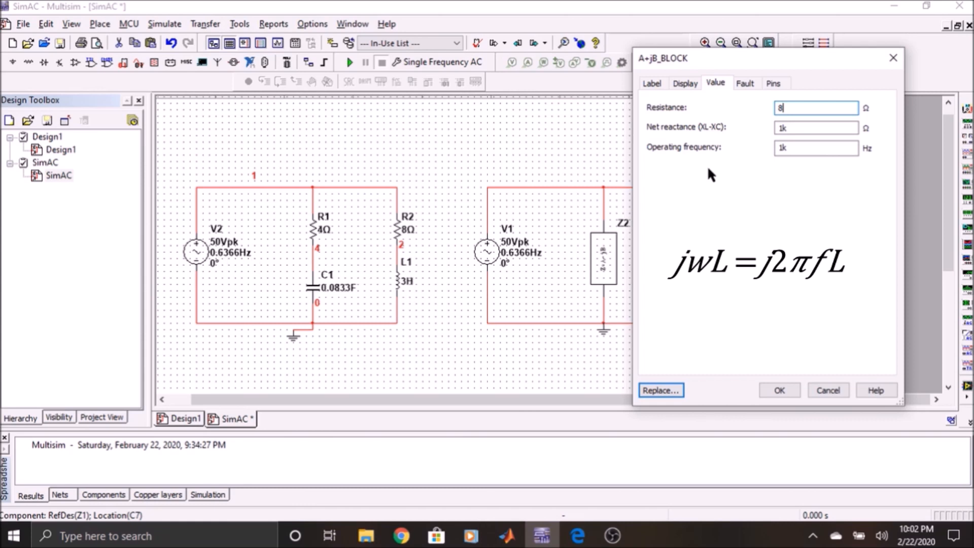
pyautogui.doubleClick(808, 129)
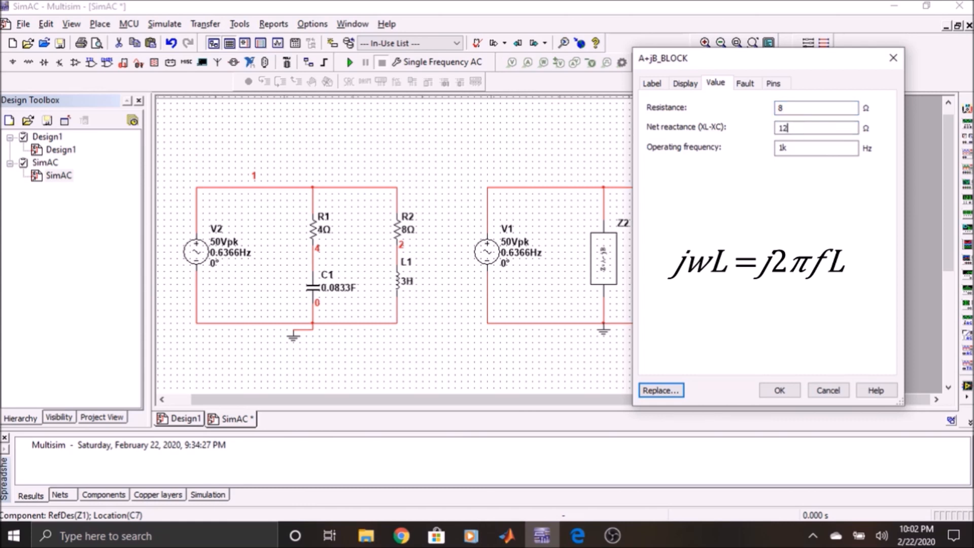
pyautogui.doubleClick(800, 148)
pyautogui.write('0.6366')
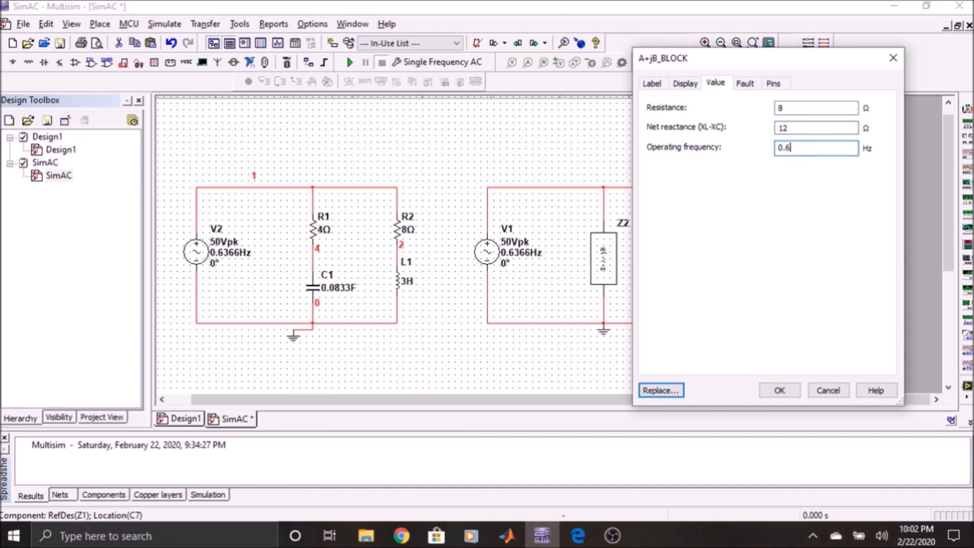
pyautogui.click(779, 388)
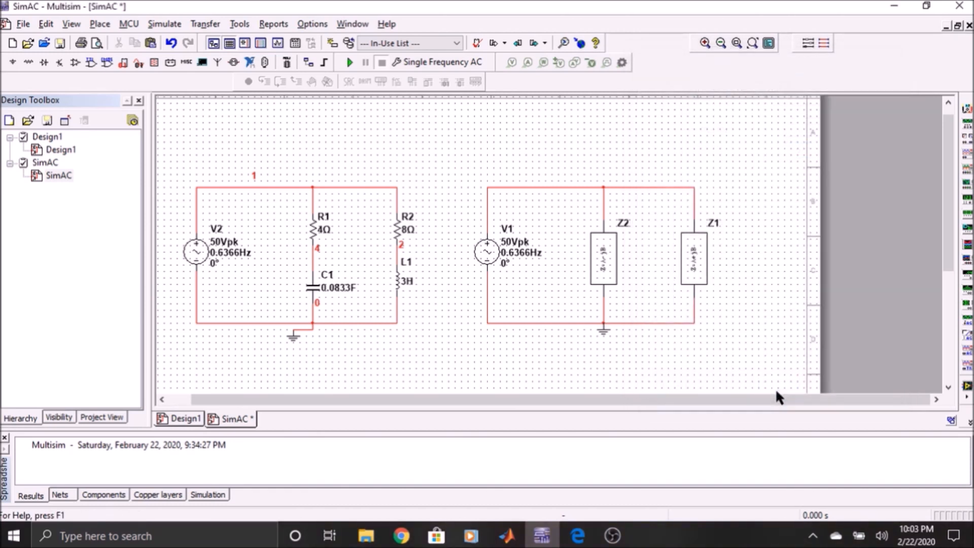
# Show the net name on the upper wire of the impedance-block circuit
pyautogui.doubleClick(562, 187)
pyautogui.click(380, 184)
pyautogui.click(411, 462)
# Check the peak voltage, frequency and AC analysis magnitude of voltage source V1
pyautogui.doubleClick(477, 254)
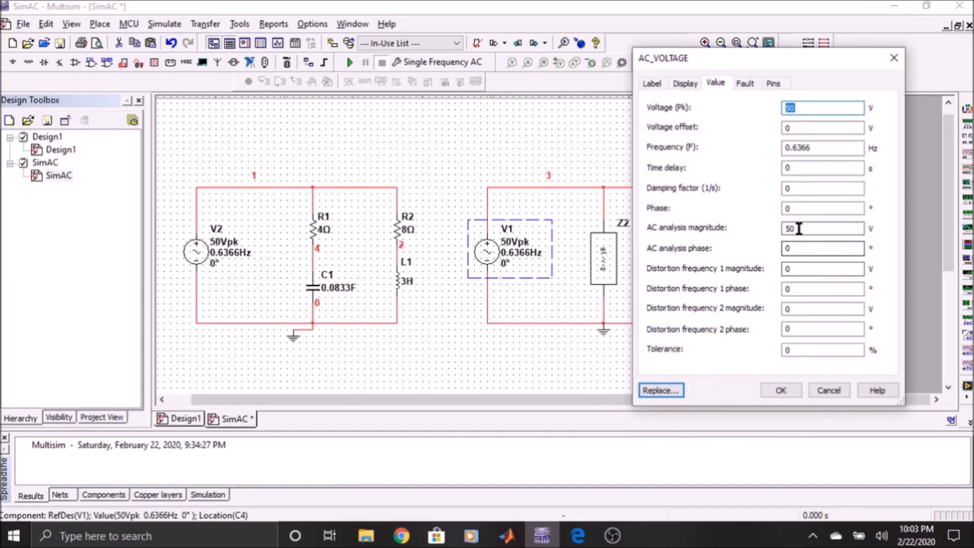
pyautogui.click(794, 109)
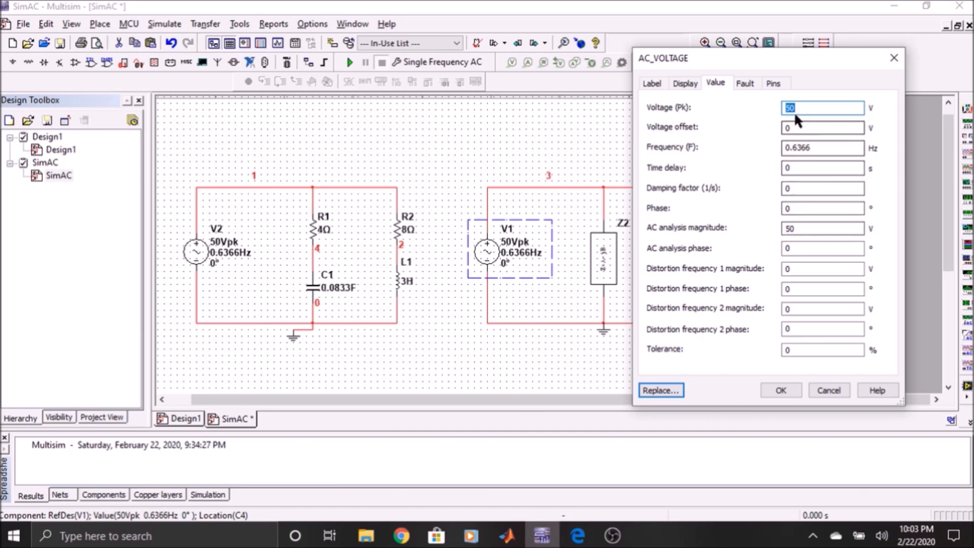
pyautogui.click(792, 388)
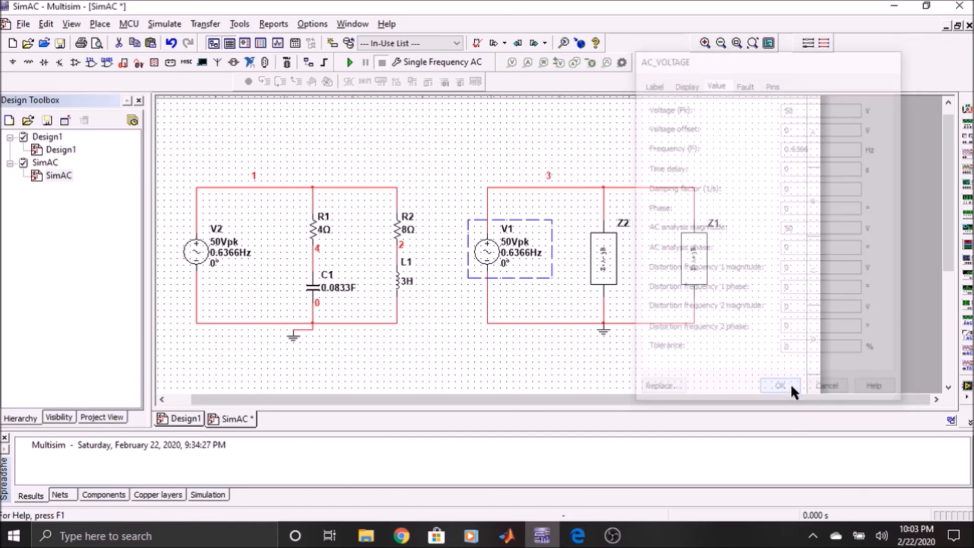
# Add V(3) to the selected output variables of the Single Frequency AC analysis
pyautogui.click(419, 63)
pyautogui.click(453, 88)
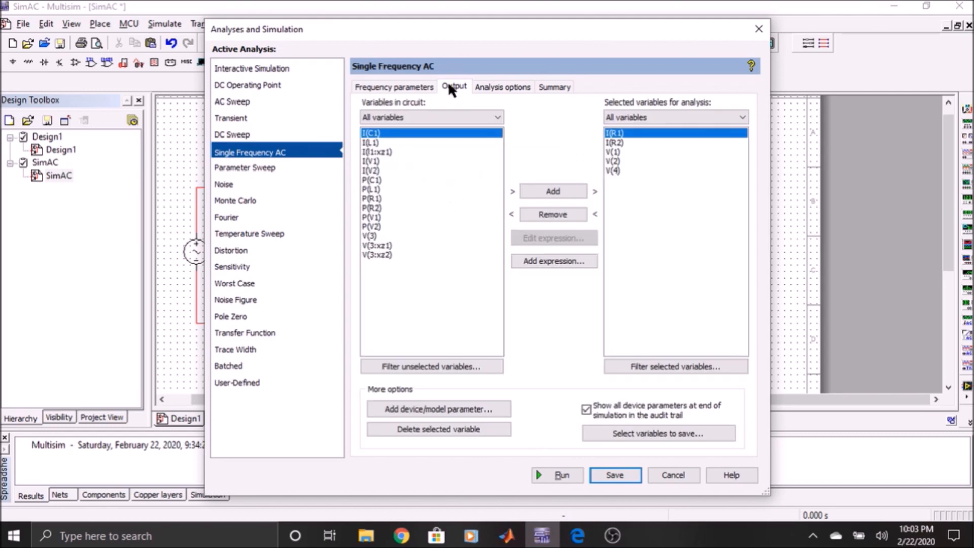
pyautogui.moveTo(507, 31); pyautogui.dragTo(587, 276)
pyautogui.click(456, 479)
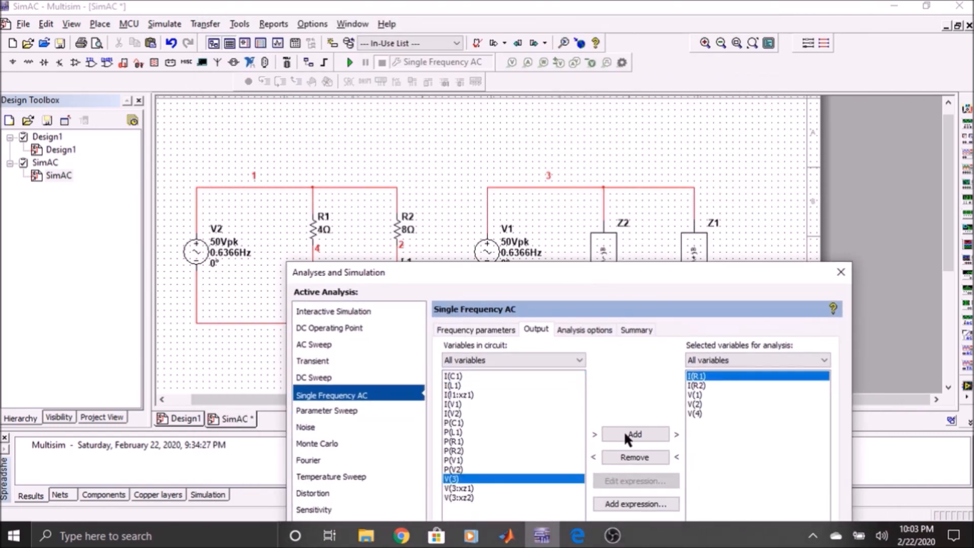
pyautogui.click(623, 434)
# Compare the available output variables with the impedance-block circuit, then run the Single Frequency AC analysis and review its results
pyautogui.moveTo(695, 296); pyautogui.dragTo(638, 404)
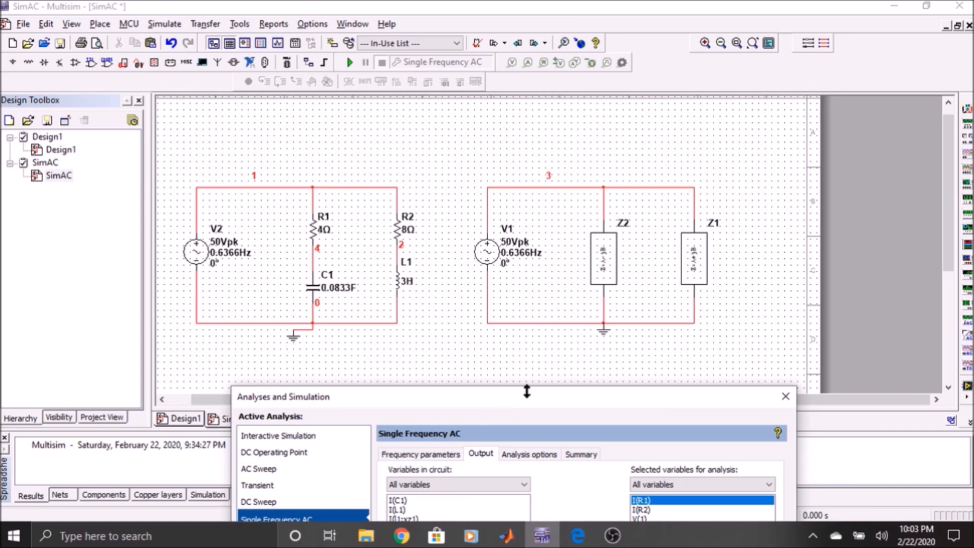
pyautogui.moveTo(479, 404); pyautogui.dragTo(461, 260)
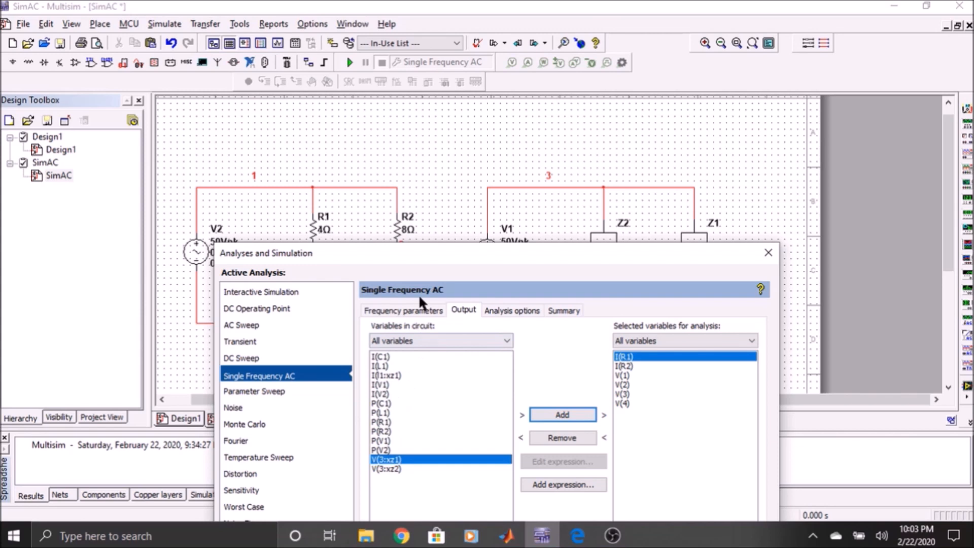
pyautogui.moveTo(523, 254); pyautogui.dragTo(529, 385)
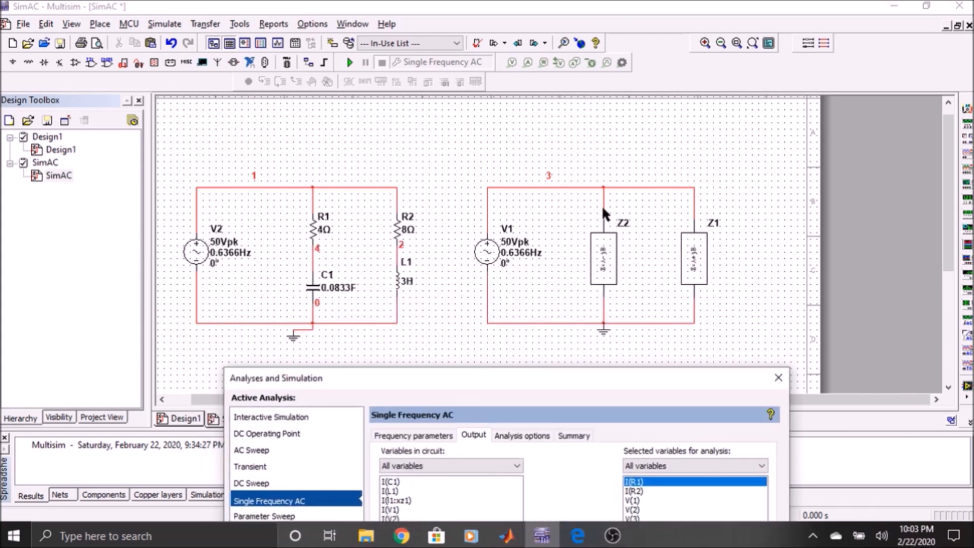
pyautogui.click(601, 321)
pyautogui.moveTo(526, 378); pyautogui.dragTo(479, 69)
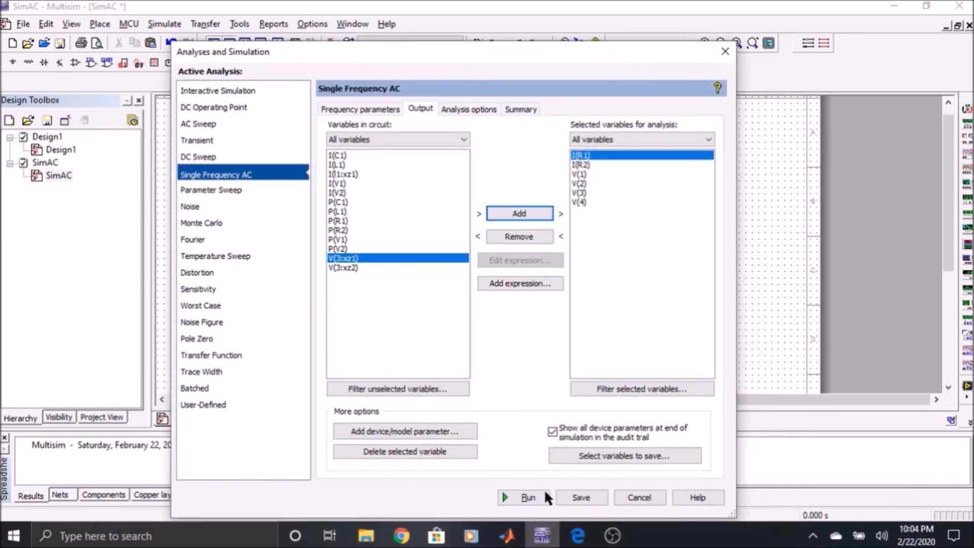
pyautogui.click(525, 496)
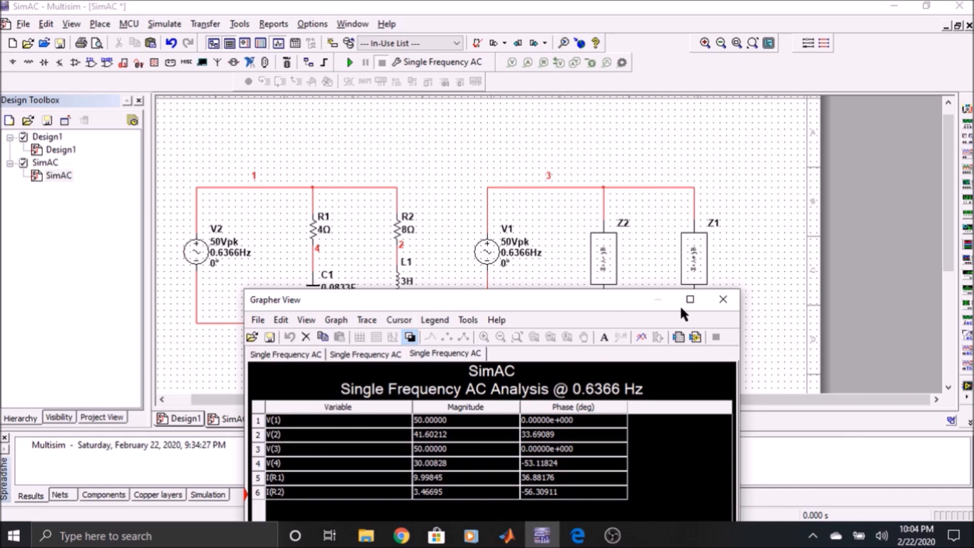
pyautogui.click(722, 305)
# Place current probes on the upper leads of Z2 and Z1 and rerun the analysis to compare the branch currents
pyautogui.click(528, 62)
pyautogui.click(605, 205)
pyautogui.click(695, 205)
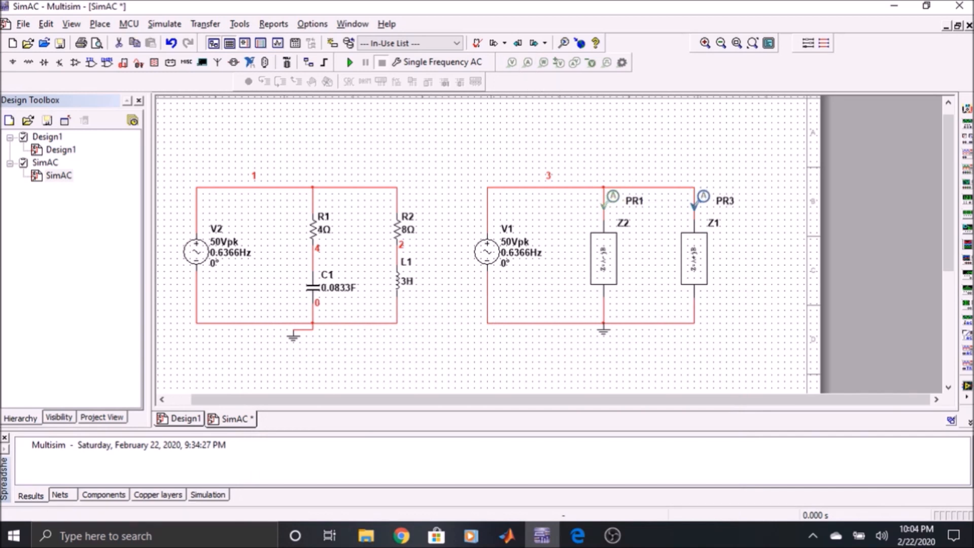
pyautogui.click(350, 62)
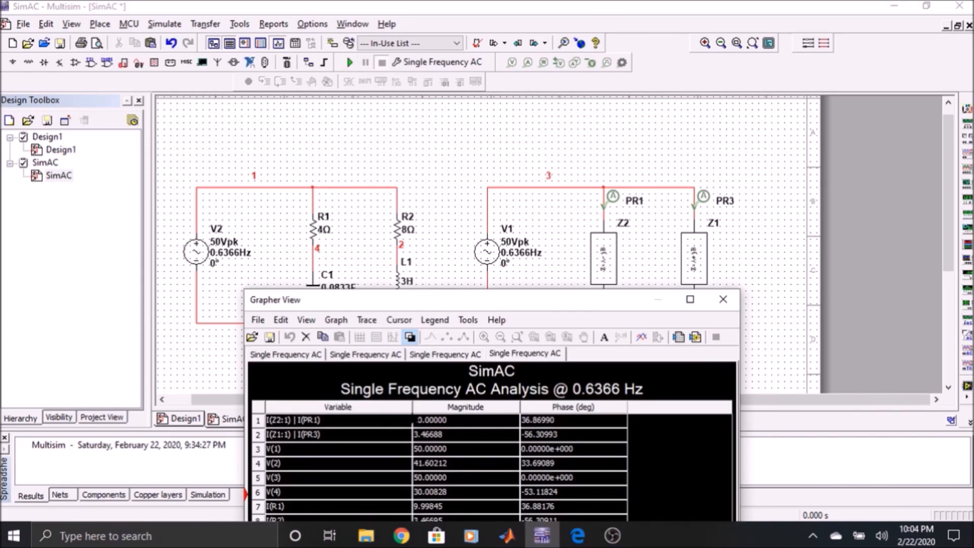
pyautogui.moveTo(482, 300); pyautogui.dragTo(394, 273)
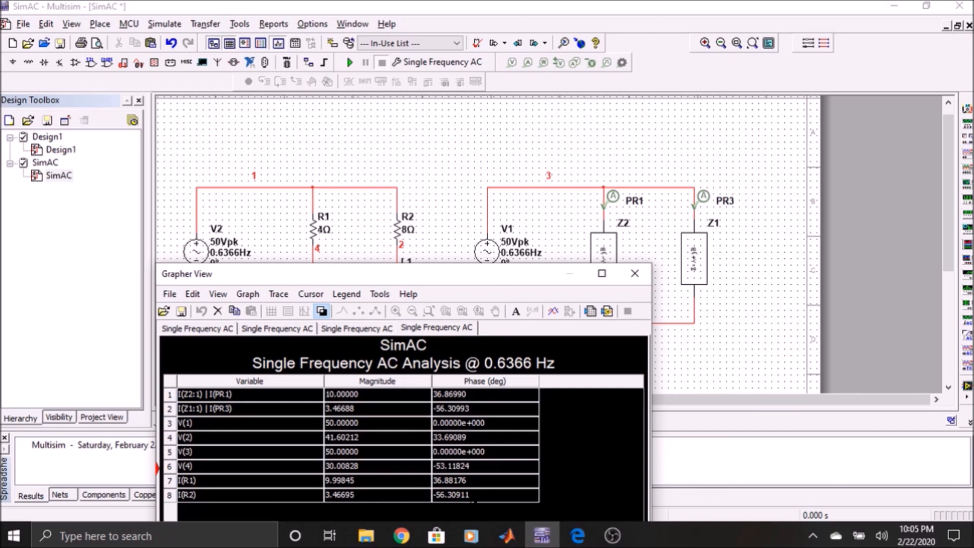
# Add V(3:xz1) and V(3:xz2) to the selected output variables and rerun the Single Frequency AC analysis
pyautogui.click(634, 273)
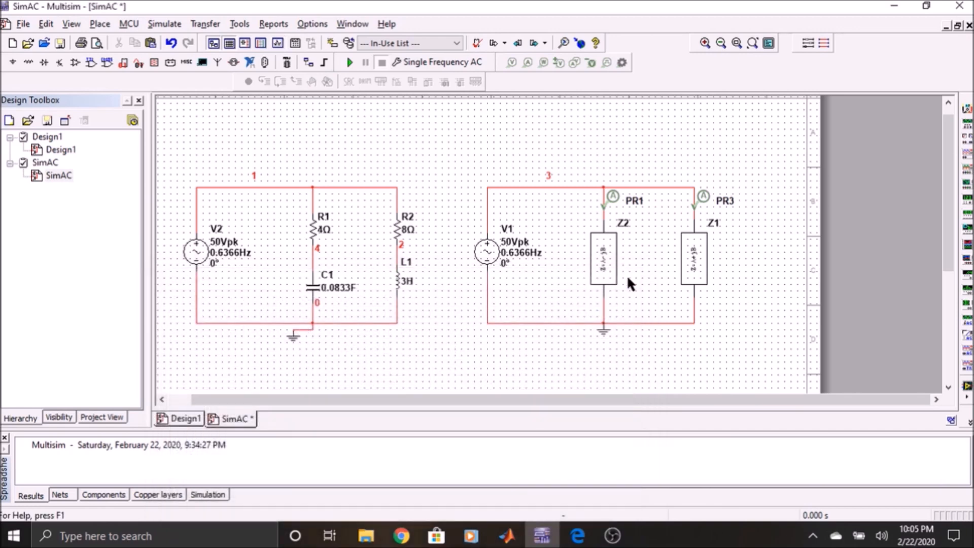
pyautogui.click(416, 61)
pyautogui.click(461, 86)
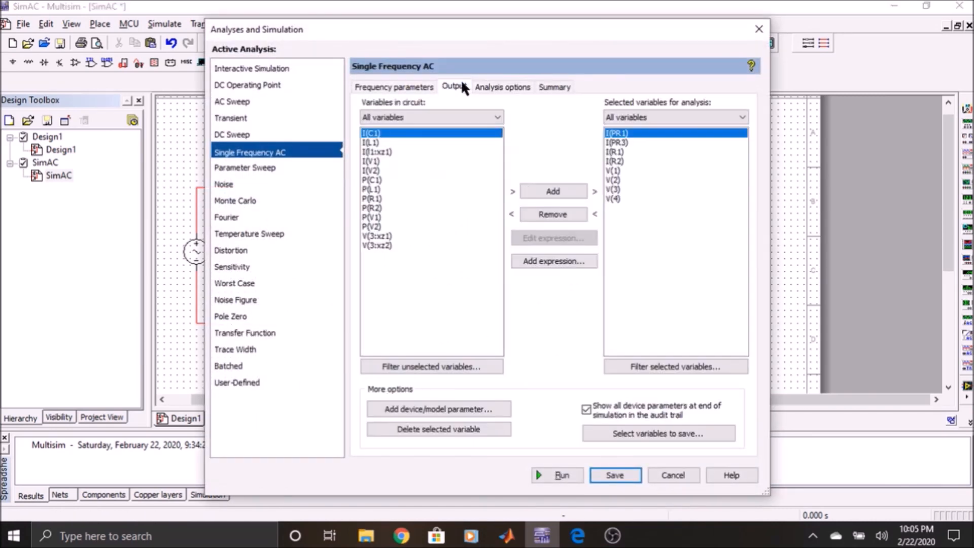
pyautogui.click(381, 237)
pyautogui.moveTo(576, 30); pyautogui.dragTo(372, 15)
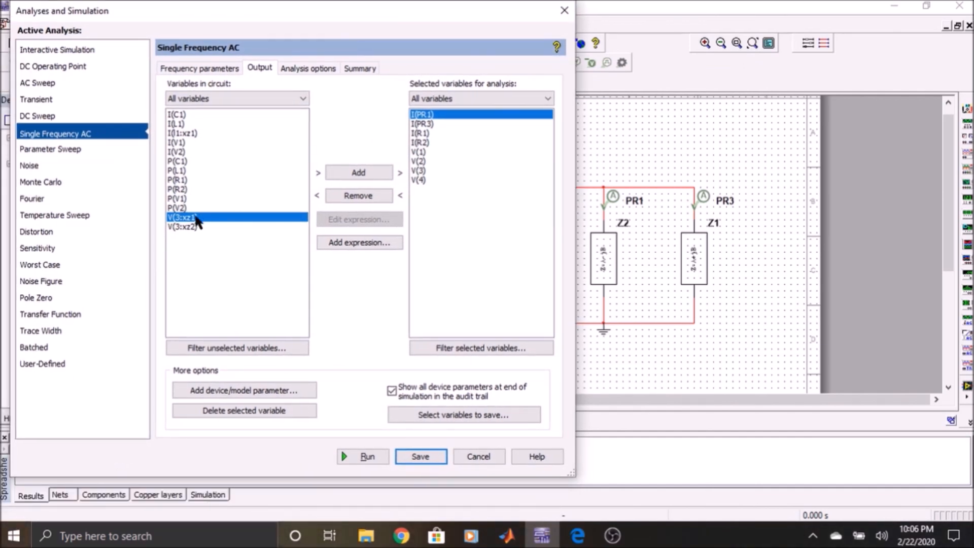
pyautogui.moveTo(460, 15); pyautogui.dragTo(501, 233)
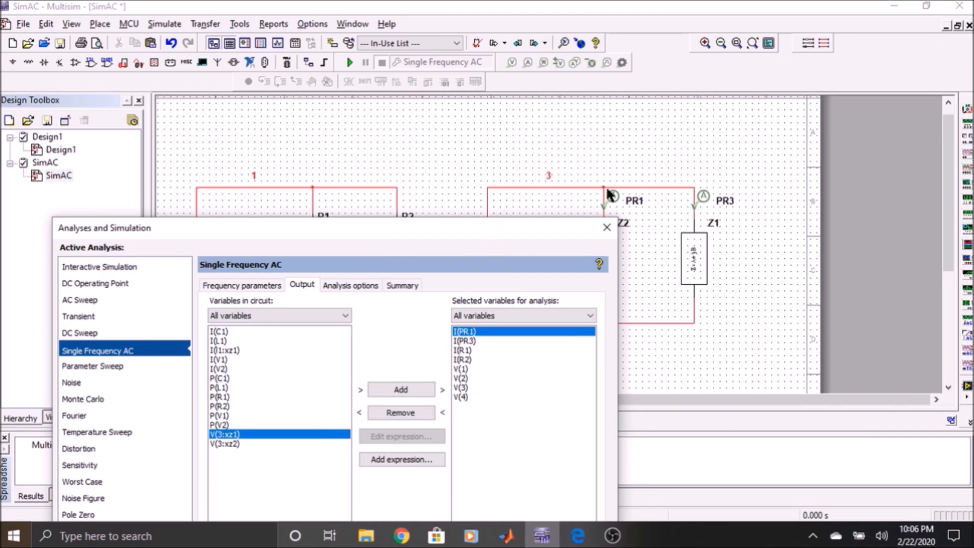
pyautogui.moveTo(378, 239); pyautogui.dragTo(333, 49)
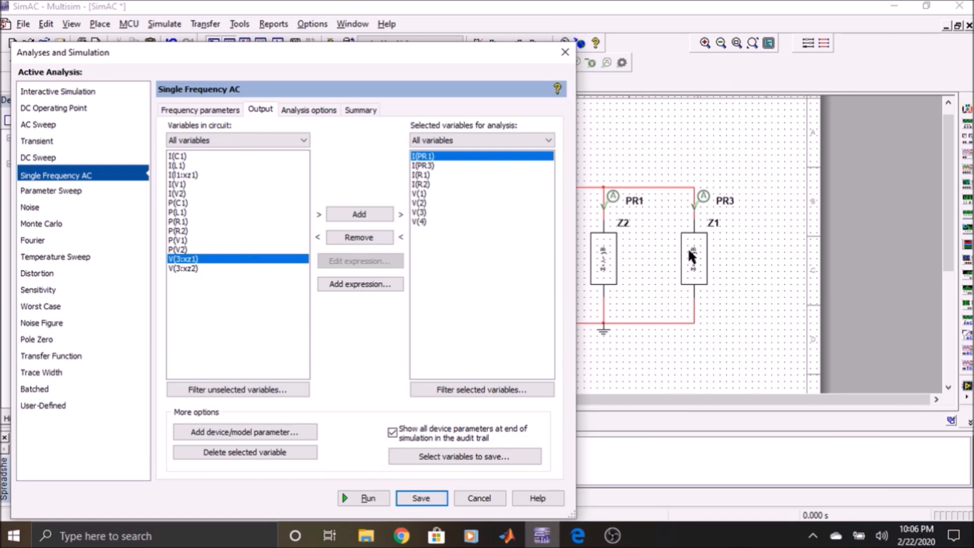
pyautogui.click(367, 210)
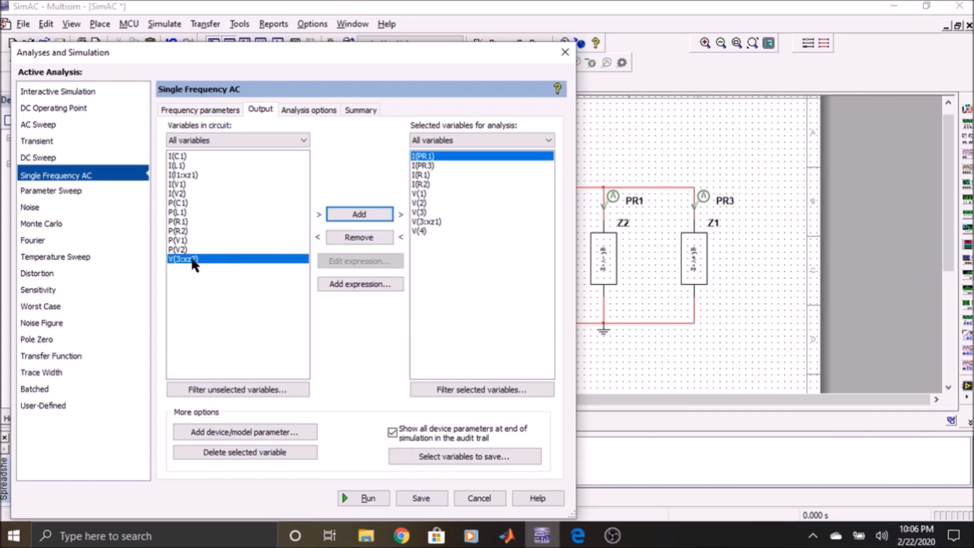
pyautogui.click(359, 214)
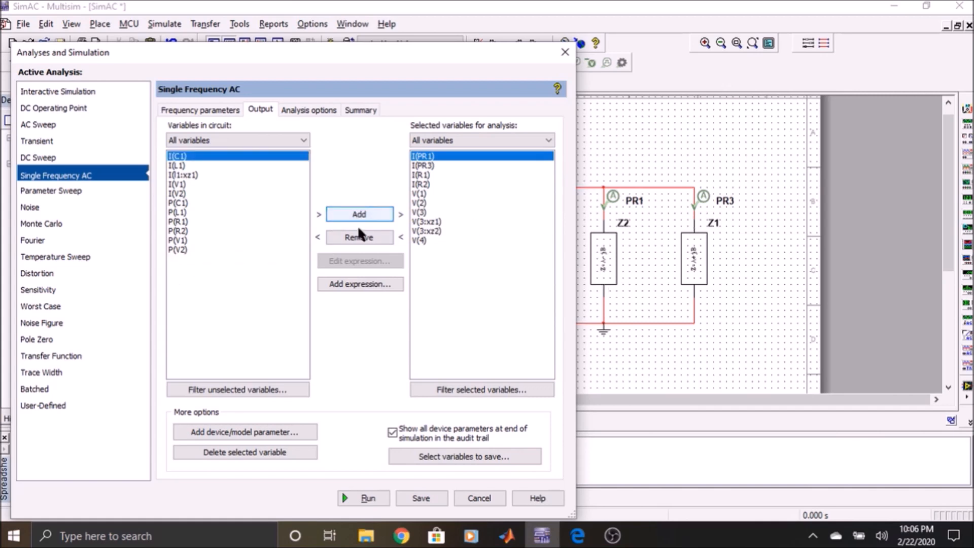
pyautogui.click(365, 499)
# Compare V(3:xz1) and V(3:xz2) with node voltages V(2) and V(4) against the schematic, and check the analysis's frequency parameters
pyautogui.moveTo(454, 274); pyautogui.dragTo(495, 292)
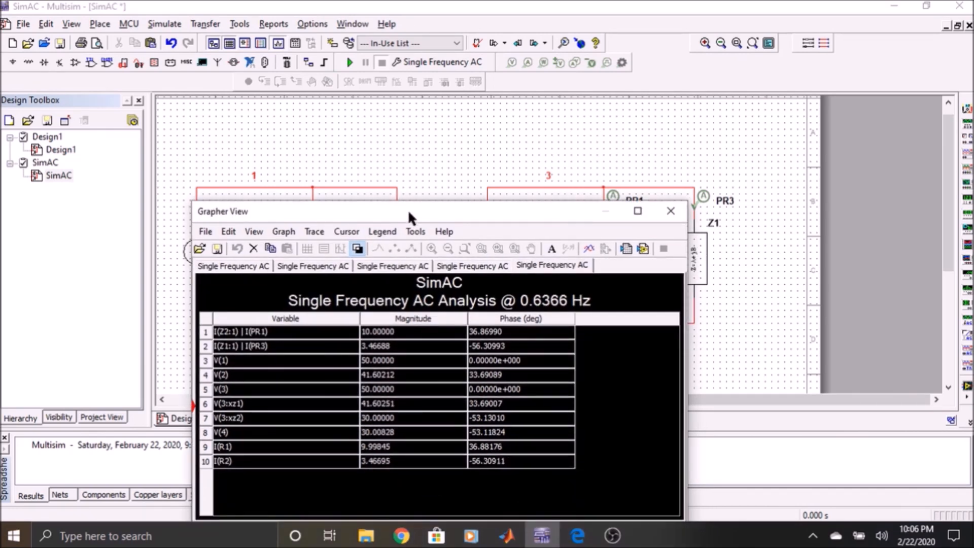
pyautogui.moveTo(409, 214); pyautogui.dragTo(394, 339)
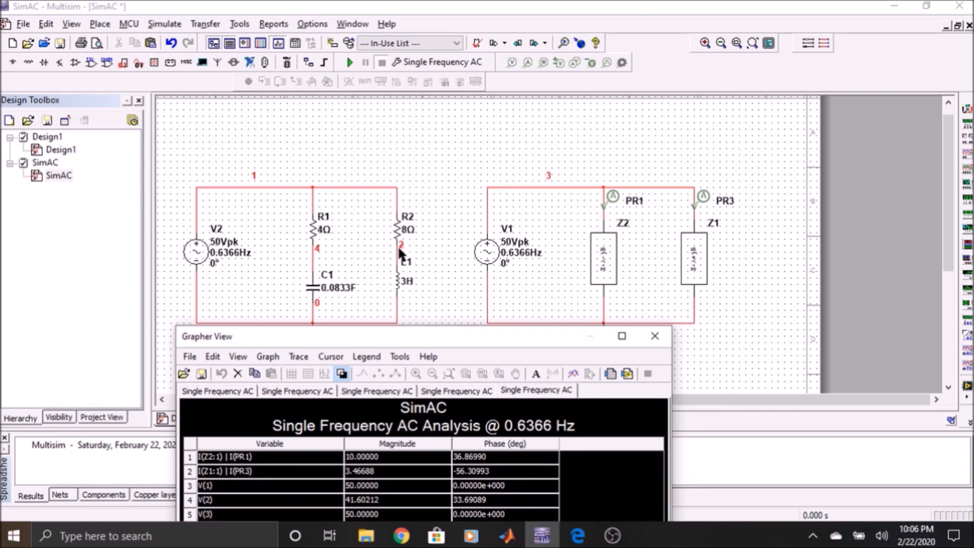
pyautogui.moveTo(428, 341); pyautogui.dragTo(382, 171)
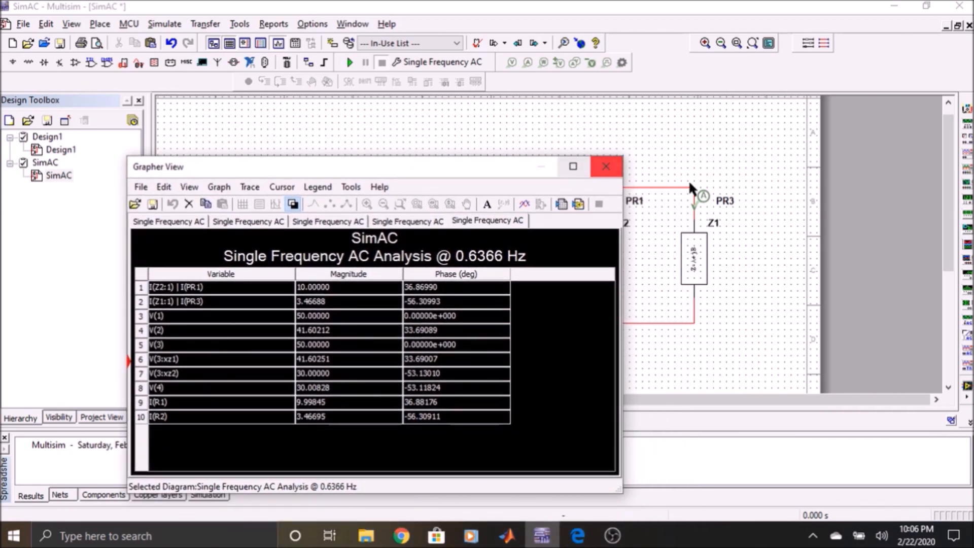
pyautogui.moveTo(479, 173); pyautogui.dragTo(424, 237)
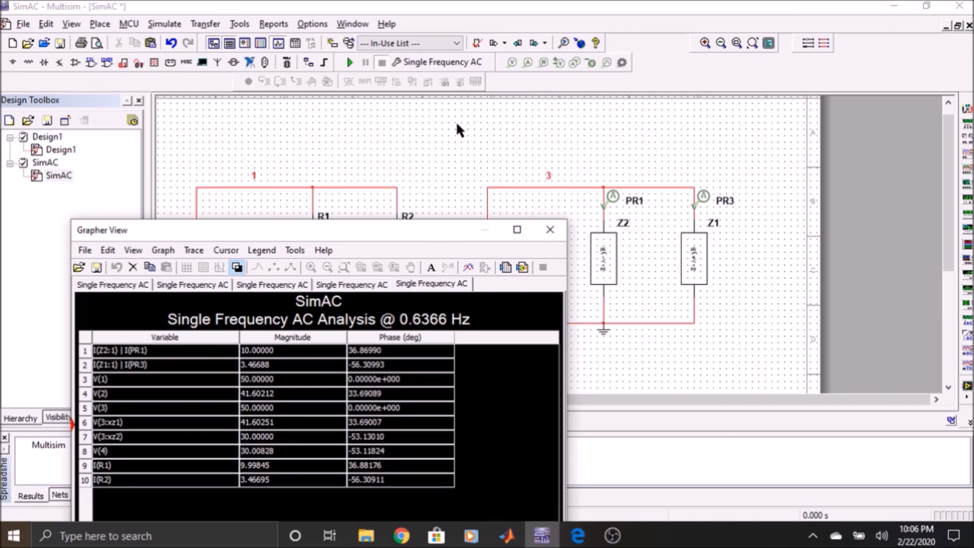
pyautogui.moveTo(441, 232); pyautogui.dragTo(574, 318)
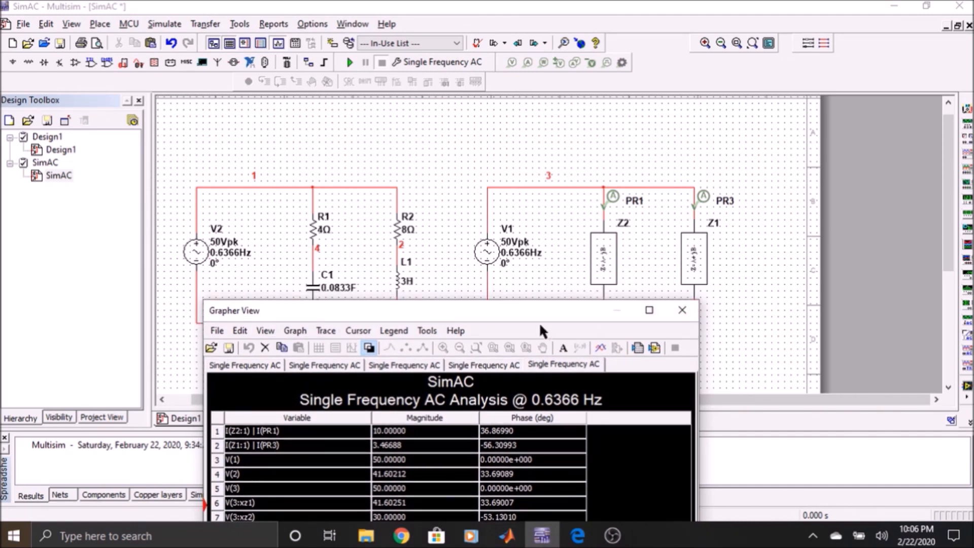
pyautogui.moveTo(537, 312); pyautogui.dragTo(581, 112)
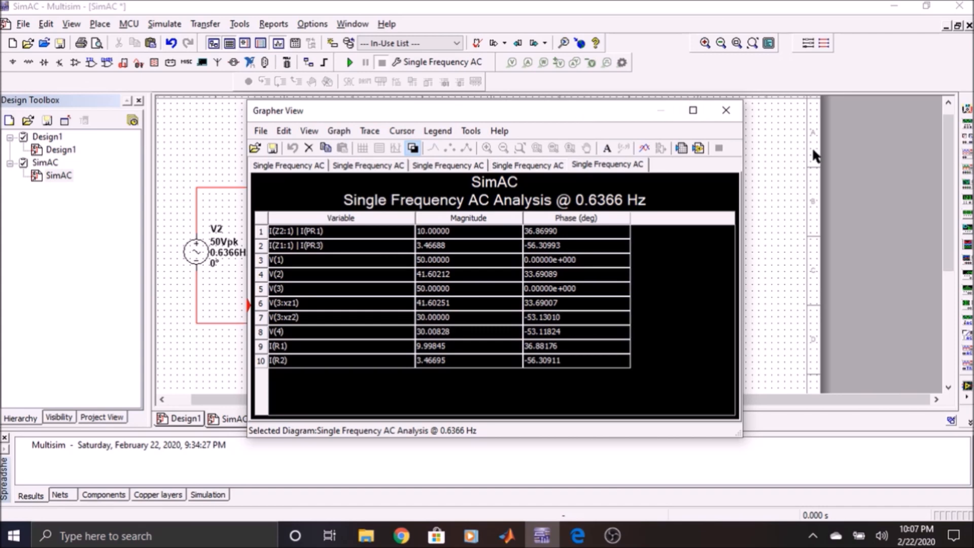
pyautogui.click(738, 110)
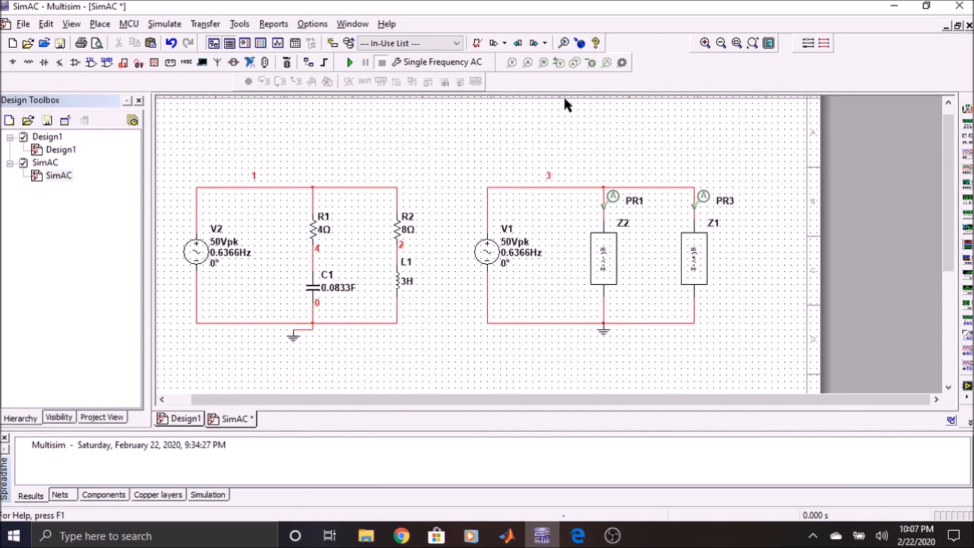
pyautogui.click(463, 66)
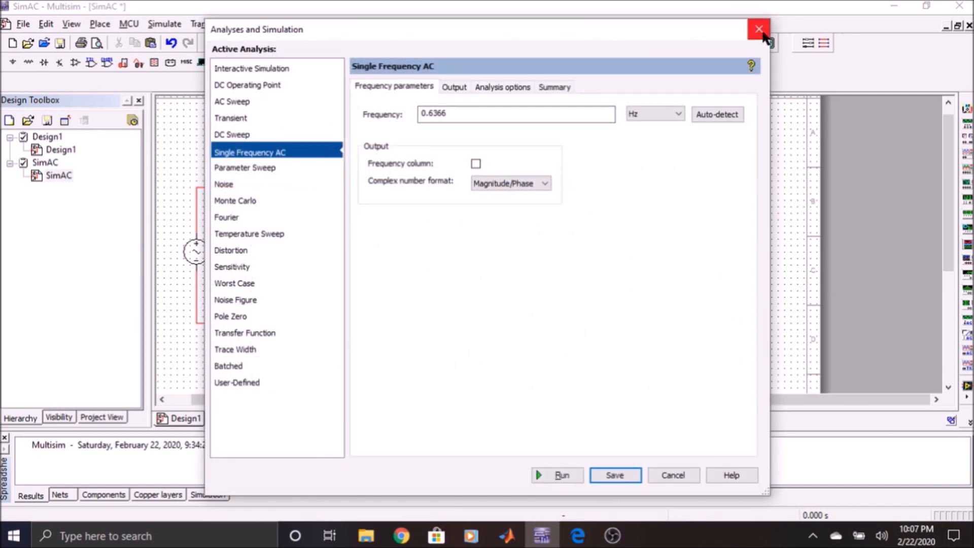
pyautogui.click(760, 30)
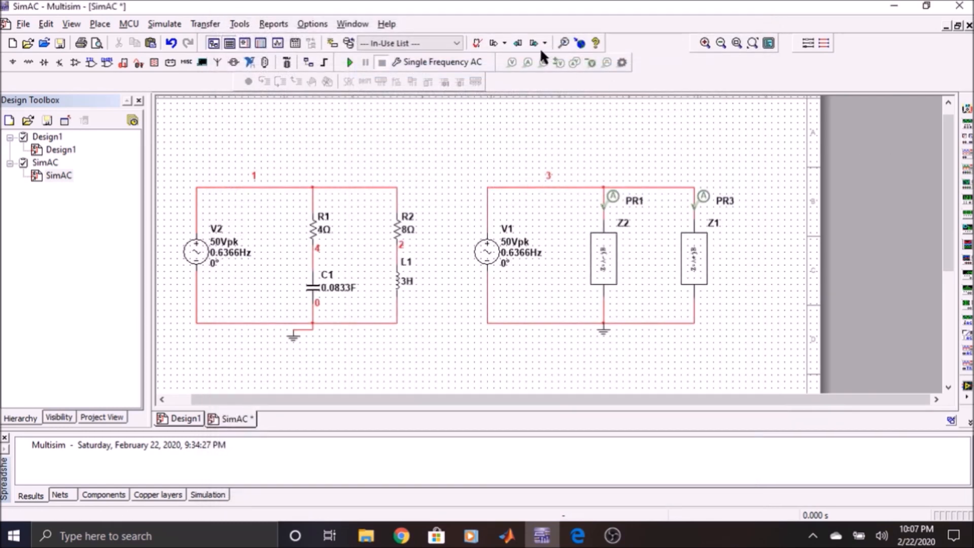